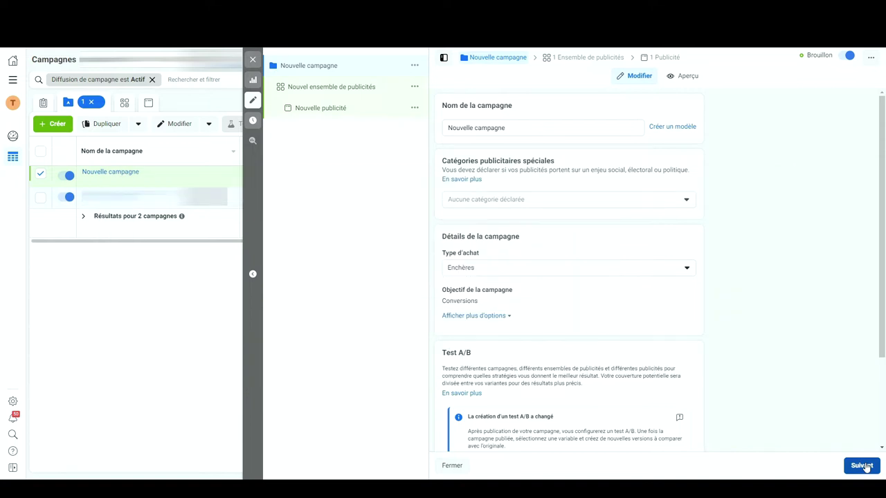
# Proceed to the ad set and set its conversion location to Site web, with the pixel and the Achat conversion event
pyautogui.click(862, 465)
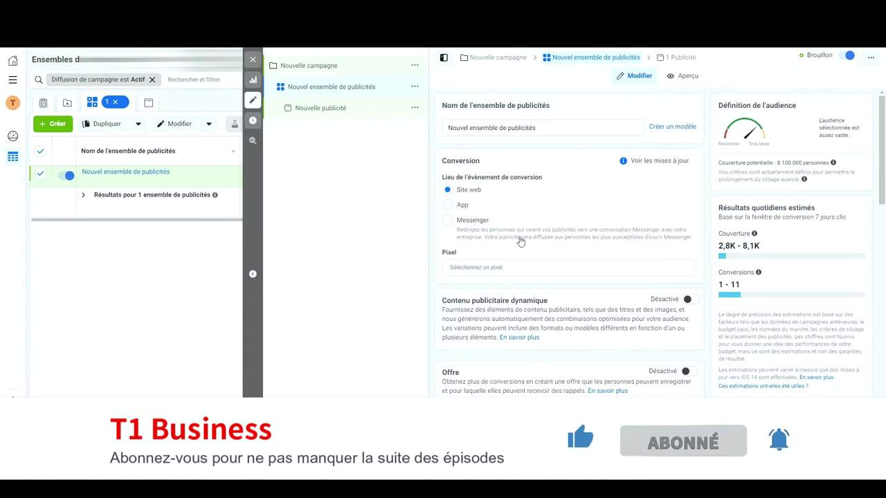
pyautogui.click(466, 189)
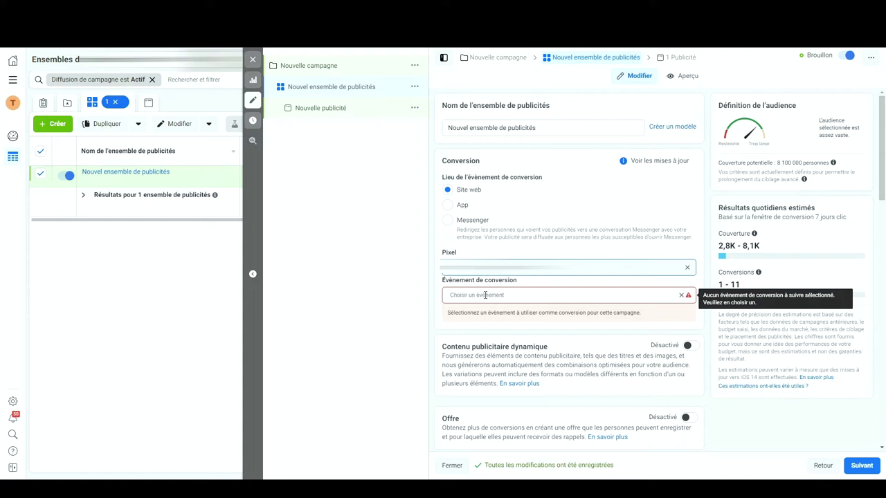
pyautogui.click(485, 294)
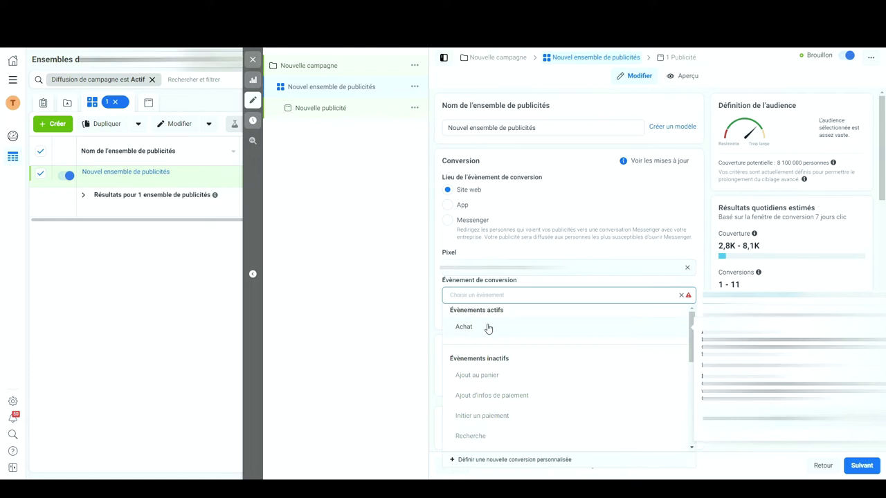
pyautogui.click(488, 328)
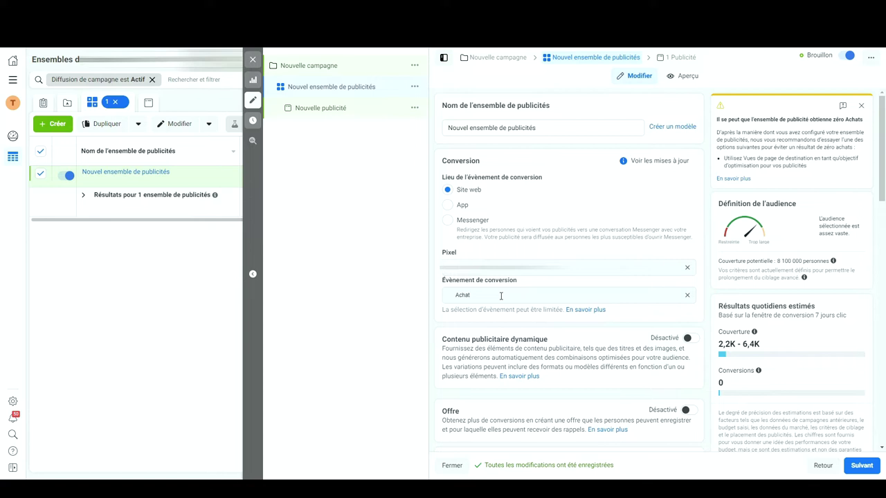
# Clear the ad set's conversion event and select Achat again from the active events
pyautogui.click(687, 295)
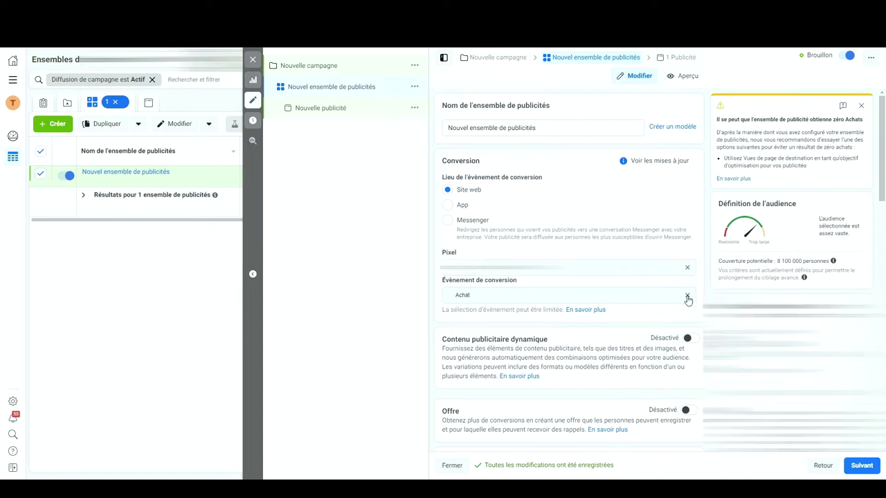
pyautogui.click(612, 297)
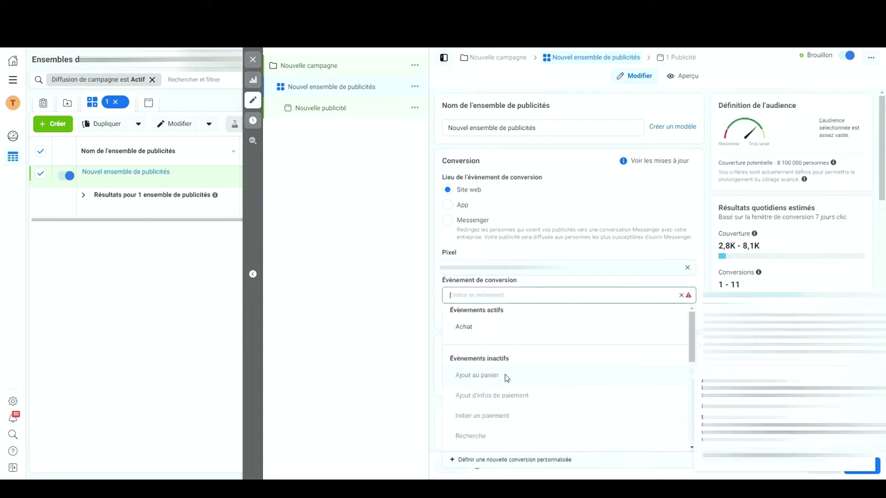
pyautogui.click(464, 328)
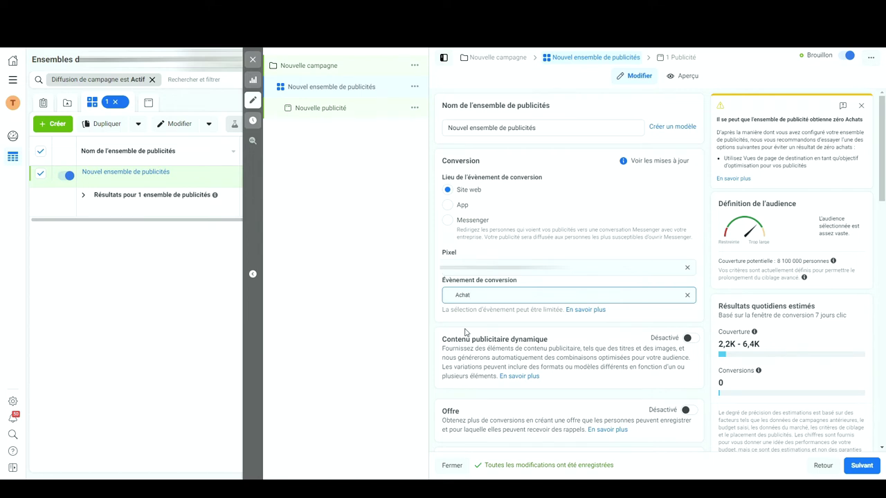
# Try Budget global for the ad set, return the budget type to Budget quotidien, and disable the end date
pyautogui.scroll(-2, 465, 333)
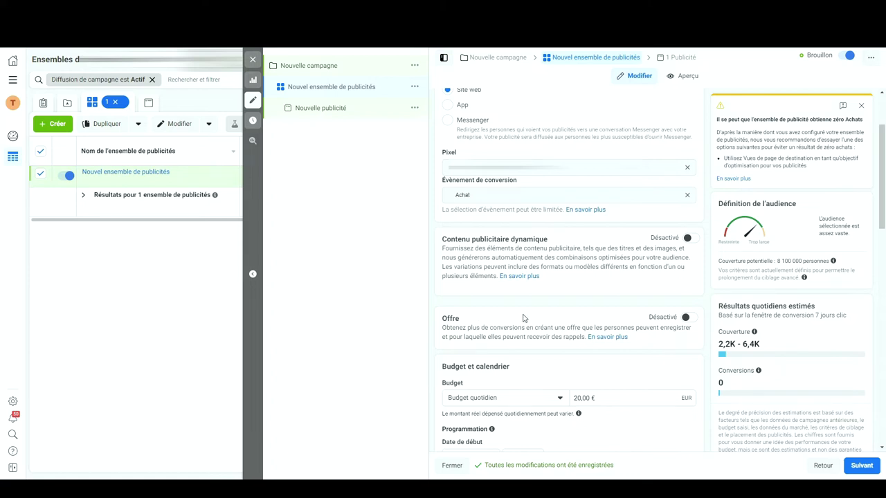
pyautogui.scroll(-1, 544, 326)
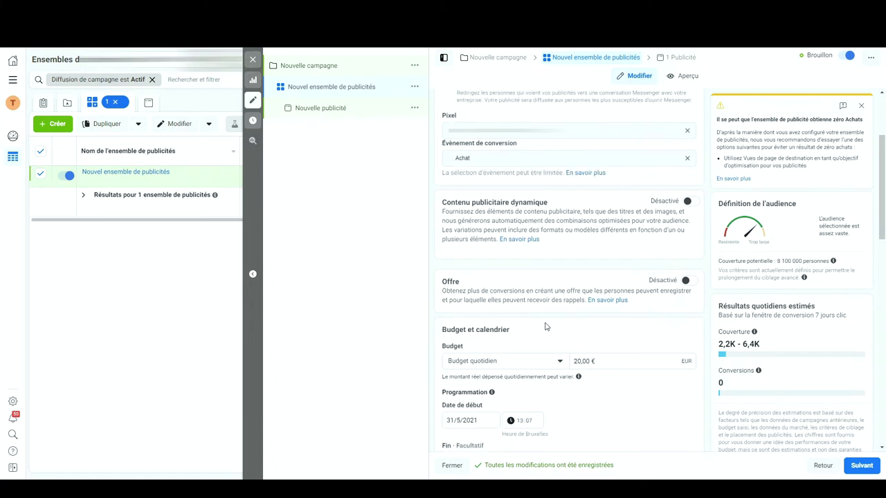
pyautogui.scroll(-2, 544, 326)
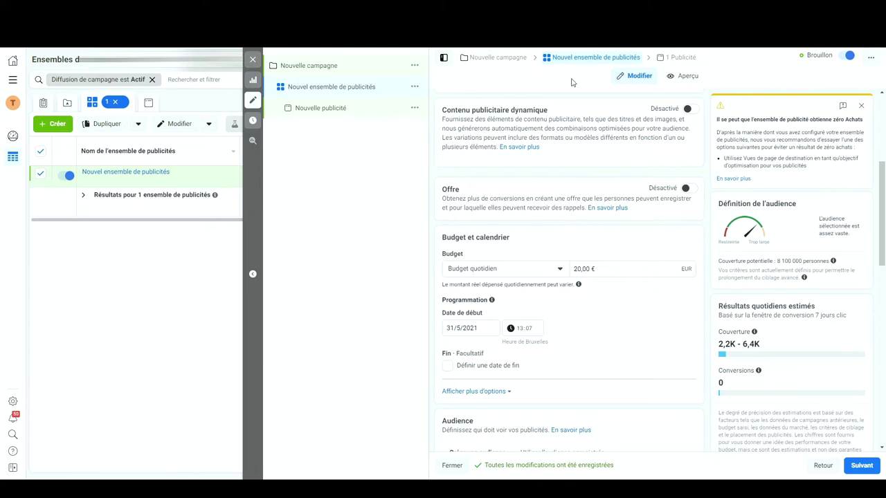
pyautogui.click(559, 272)
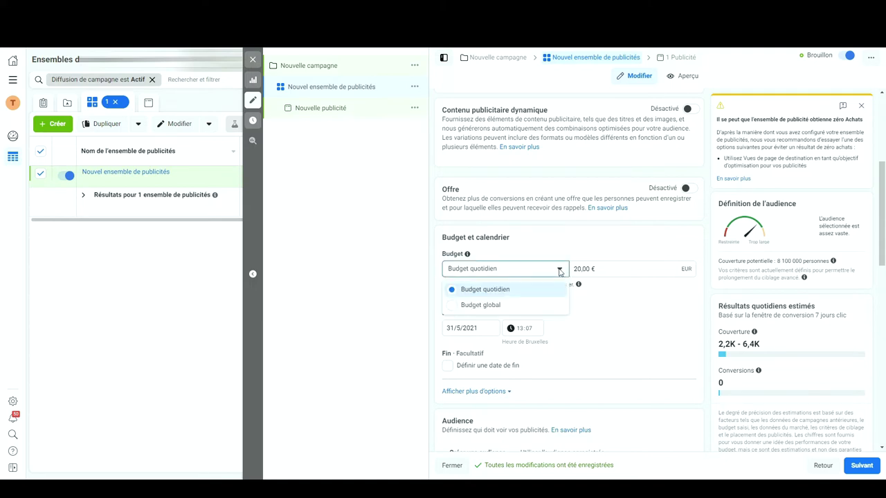
pyautogui.click(498, 306)
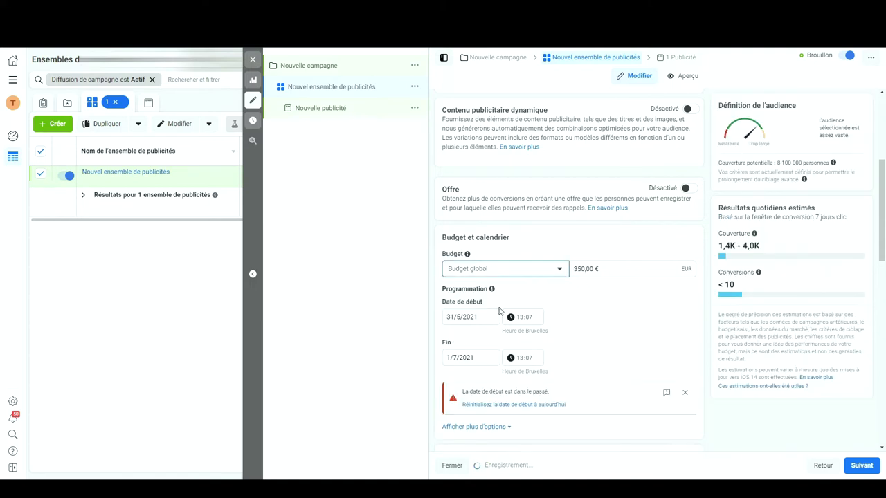
pyautogui.click(530, 271)
pyautogui.click(530, 289)
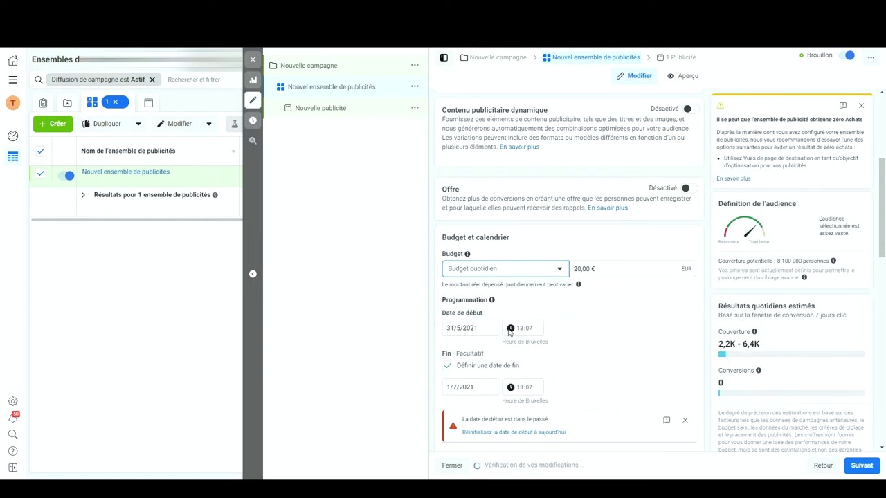
pyautogui.click(447, 366)
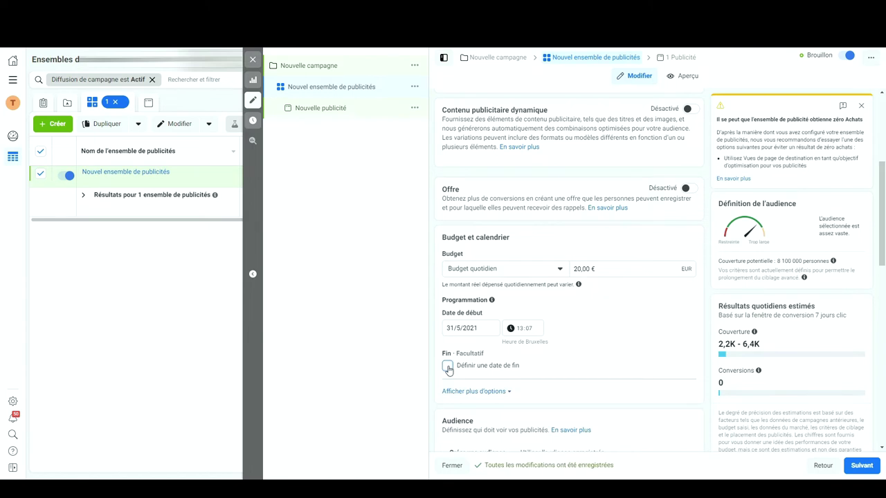
# Add the lookalike audience Similaire (FR, 1%) - VC - 90j Pixel X to the ad set's custom audiences
pyautogui.scroll(-3, 579, 355)
pyautogui.scroll(-2, 580, 355)
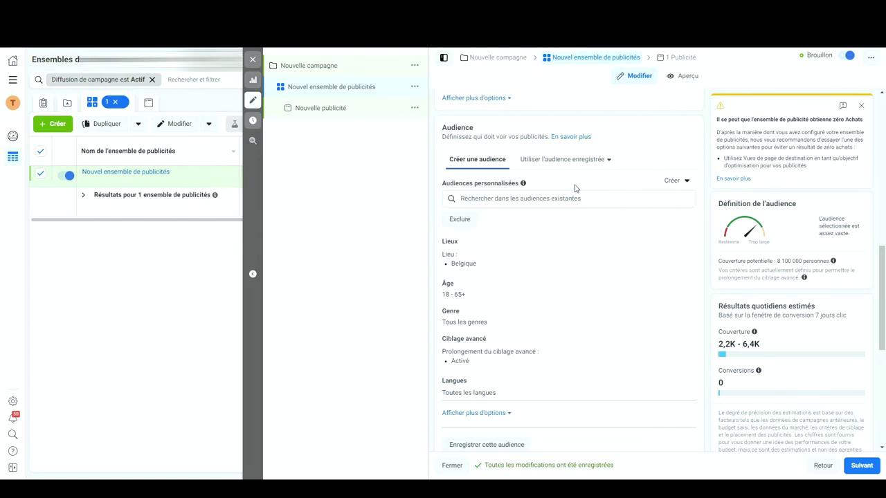
pyautogui.click(553, 198)
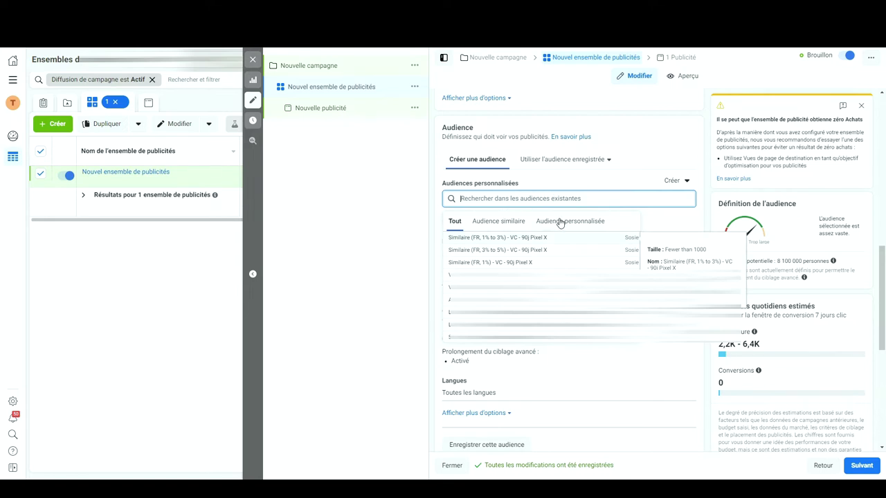
pyautogui.click(515, 225)
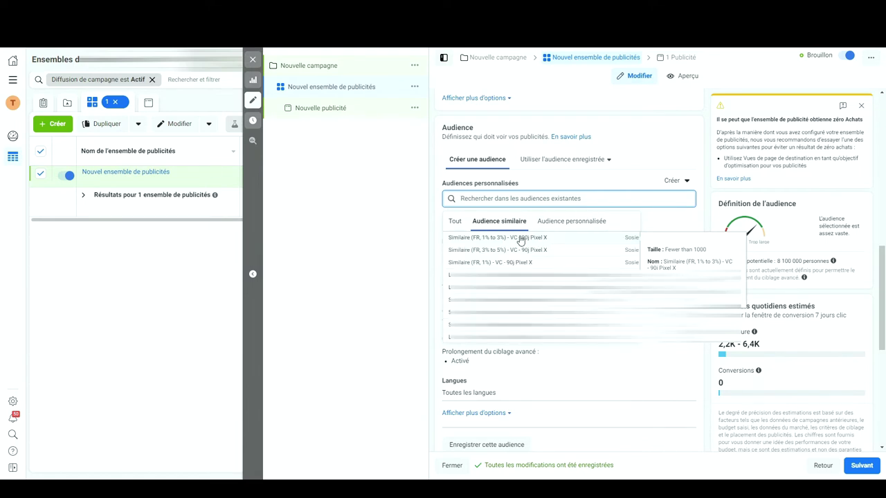
pyautogui.click(520, 263)
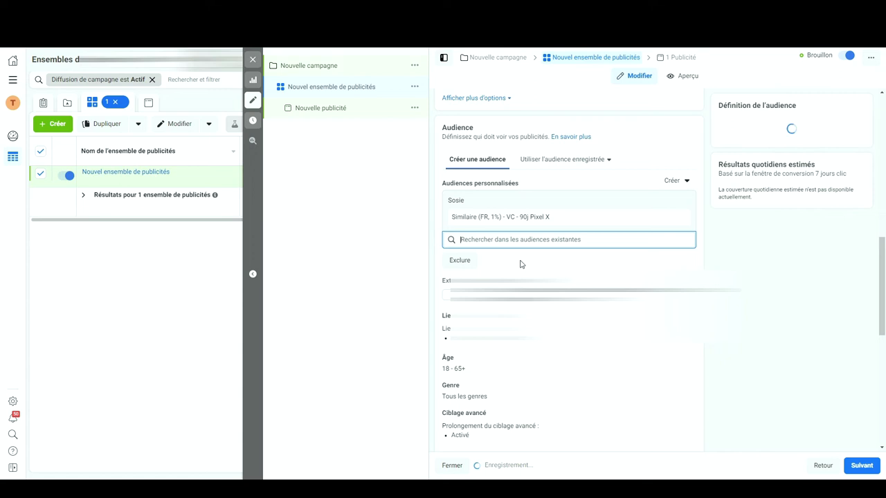
# Remove Belgique from the audience locations and remove the selected lookalike audience from the custom audiences
pyautogui.scroll(-1, 521, 263)
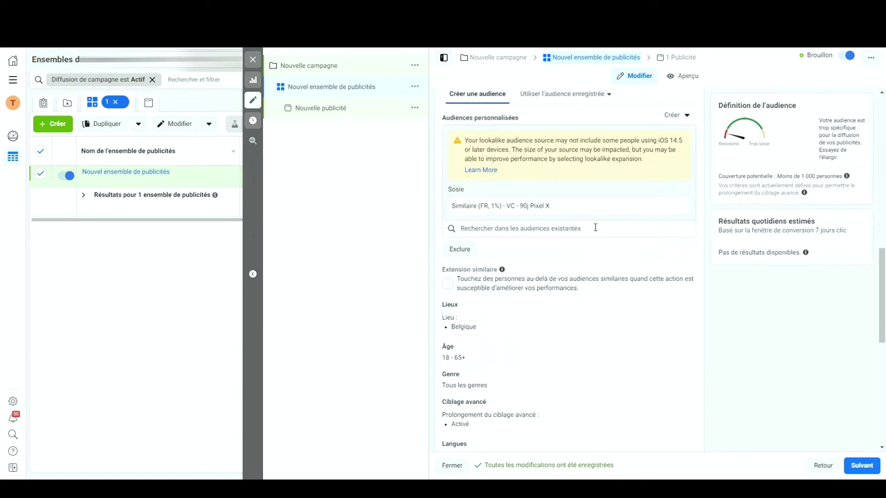
pyautogui.click(673, 307)
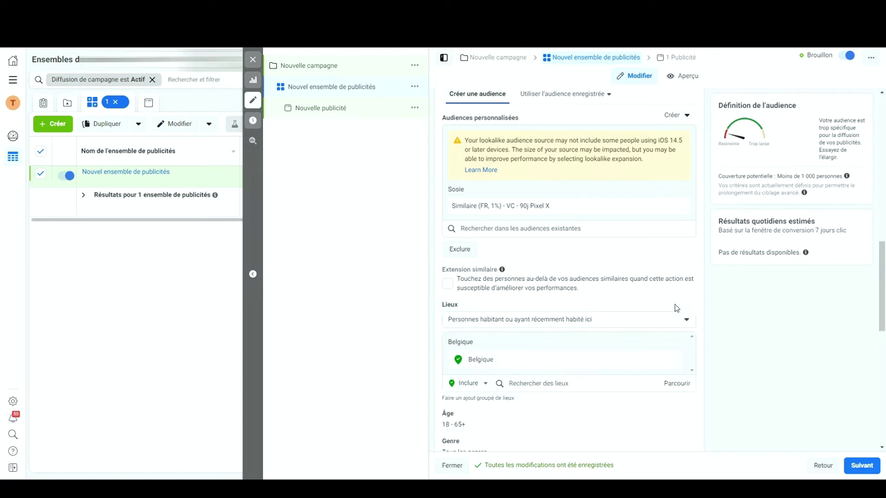
pyautogui.click(671, 360)
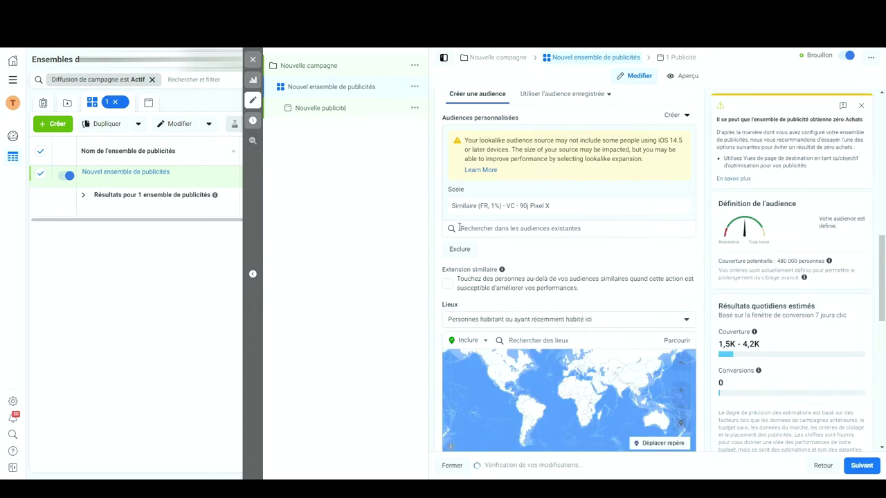
pyautogui.scroll(-3, 484, 270)
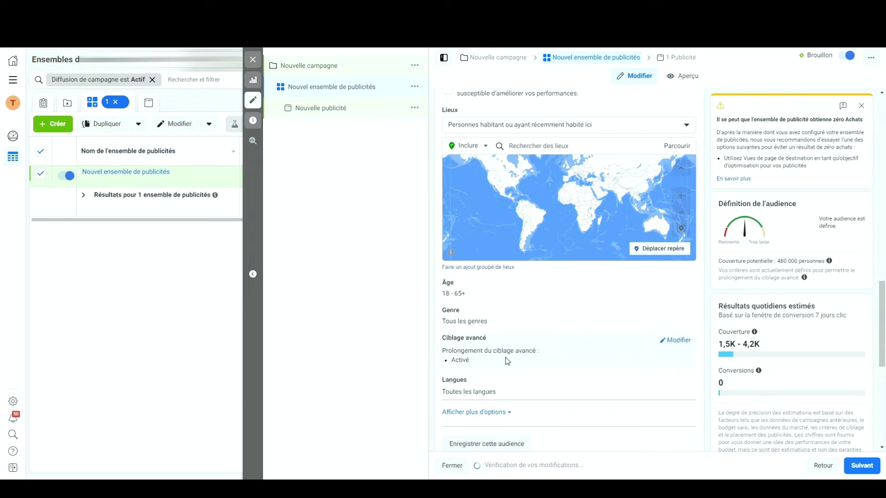
pyautogui.scroll(2, 561, 305)
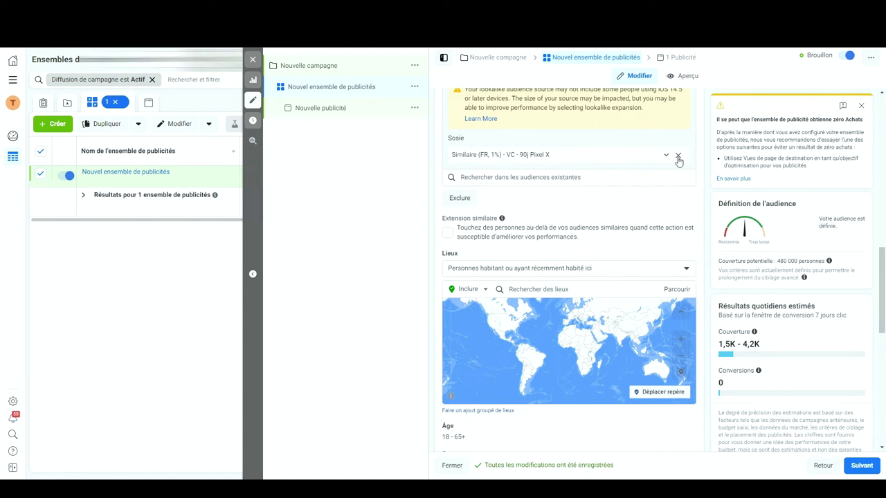
pyautogui.click(678, 156)
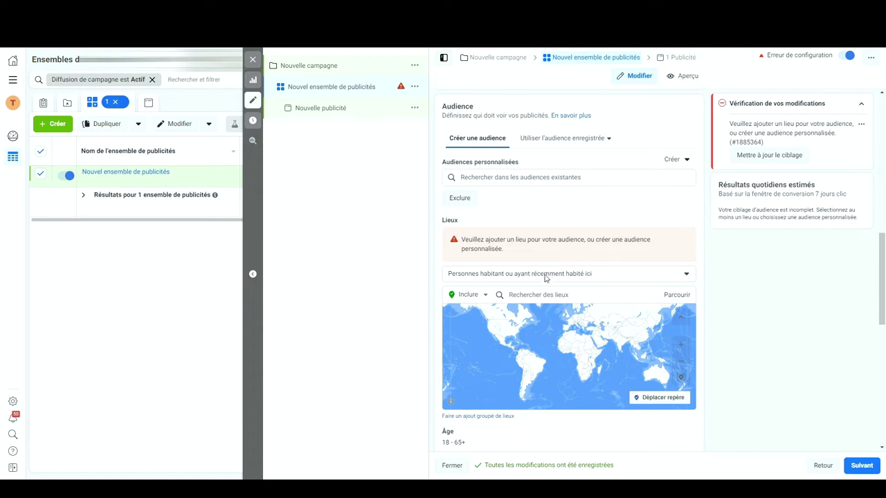
# Include France, Belgique and Suisse as the audience's target locations
pyautogui.click(554, 295)
pyautogui.write('france')
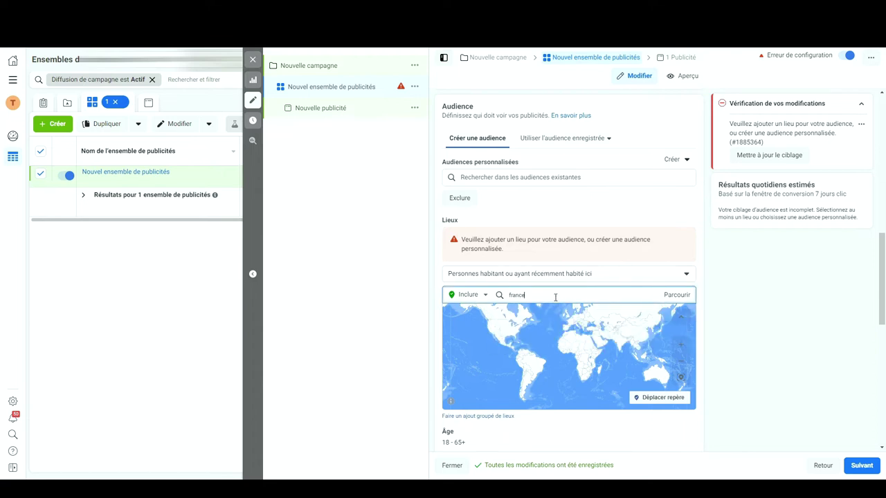
pyautogui.press('Return')
pyautogui.write('belgique')
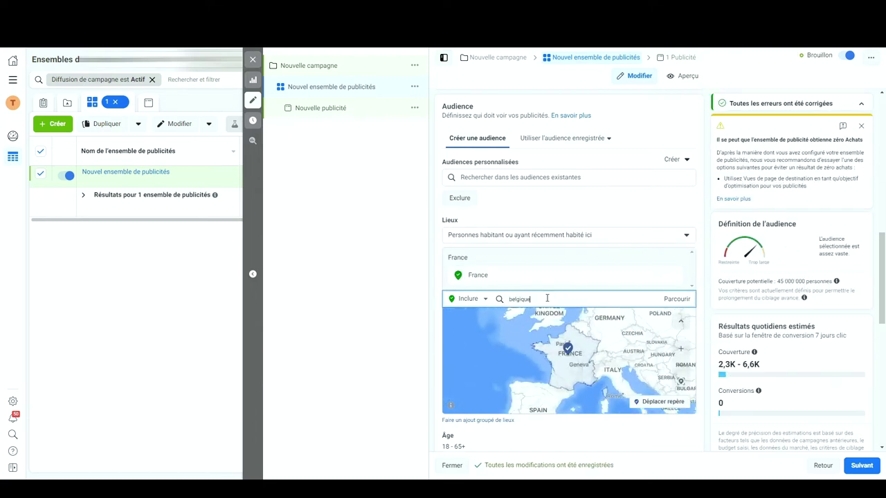
pyautogui.press('Return')
pyautogui.write('suisse')
pyautogui.press('Return')
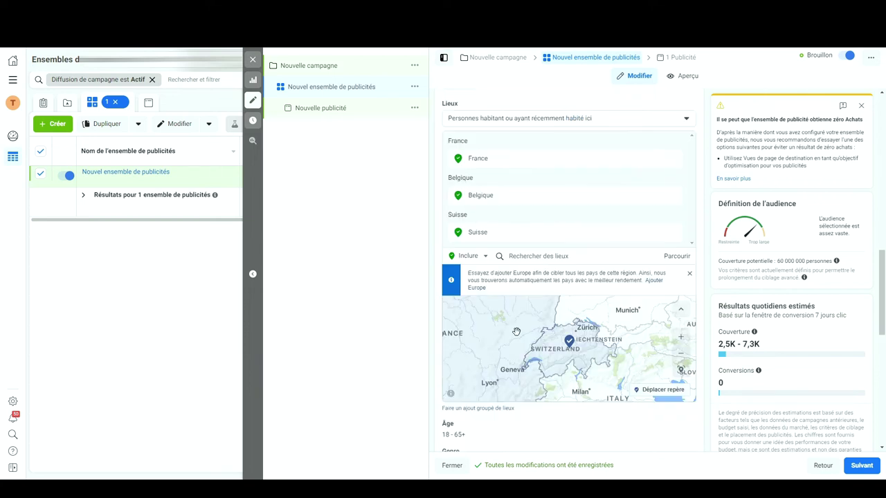
pyautogui.scroll(1, 518, 337)
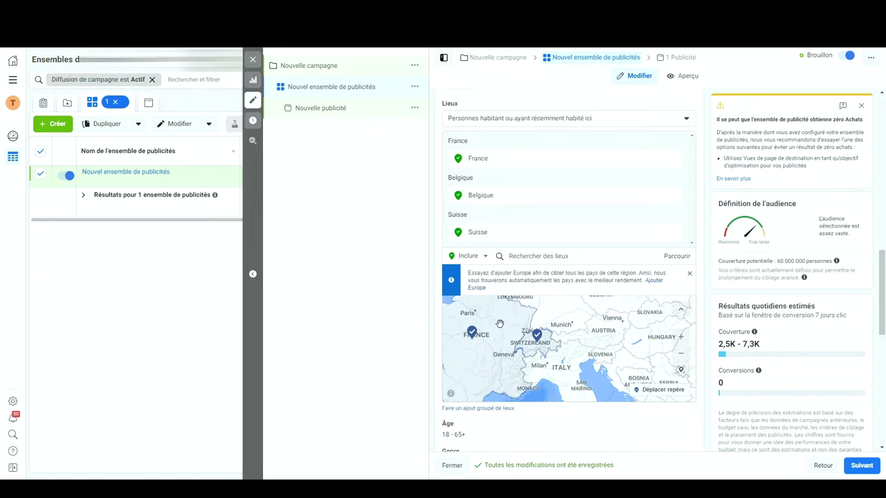
# Restrict the location targeting to Personnes habitant ici and review the other location options
pyautogui.click(539, 117)
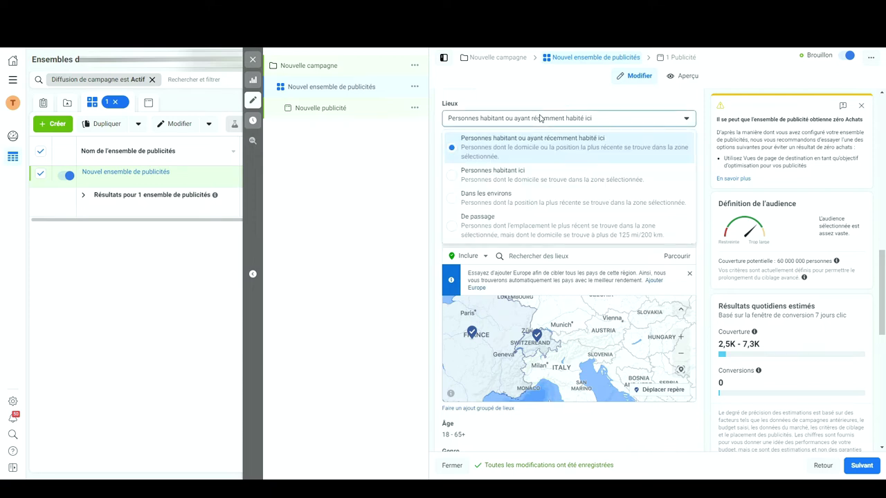
pyautogui.click(456, 178)
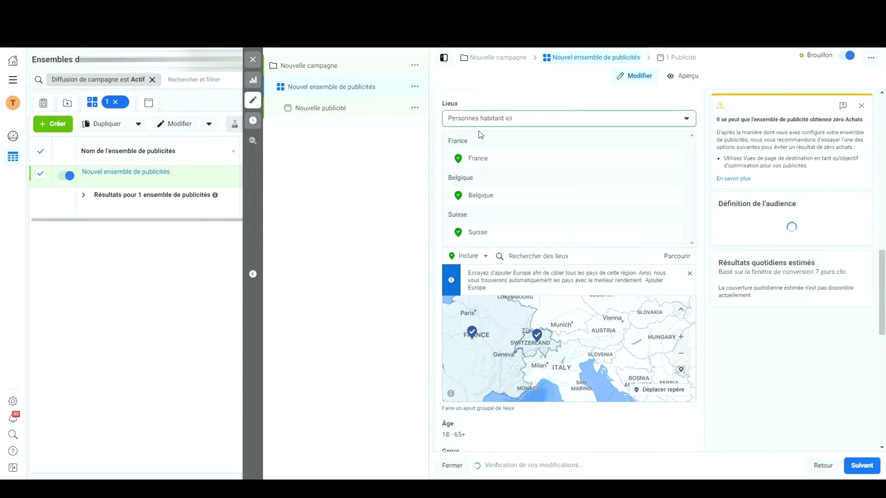
pyautogui.click(484, 123)
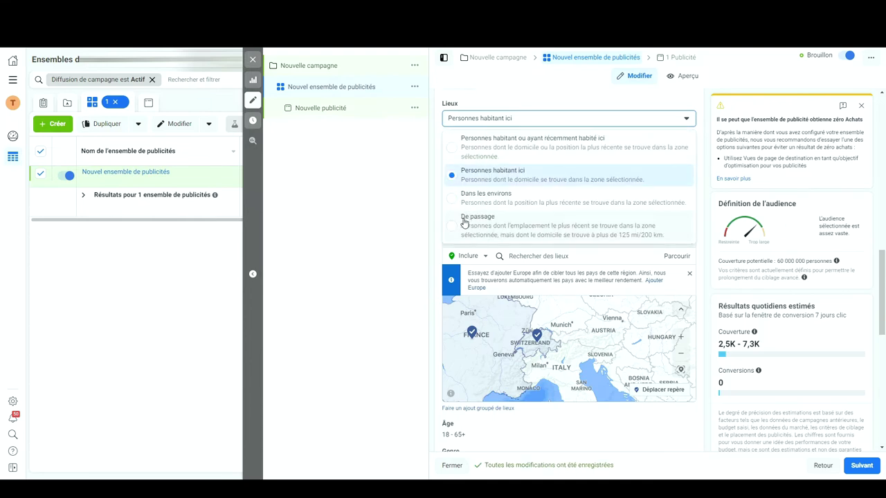
# Set the audience's maximum age to 35
pyautogui.scroll(-3, 547, 279)
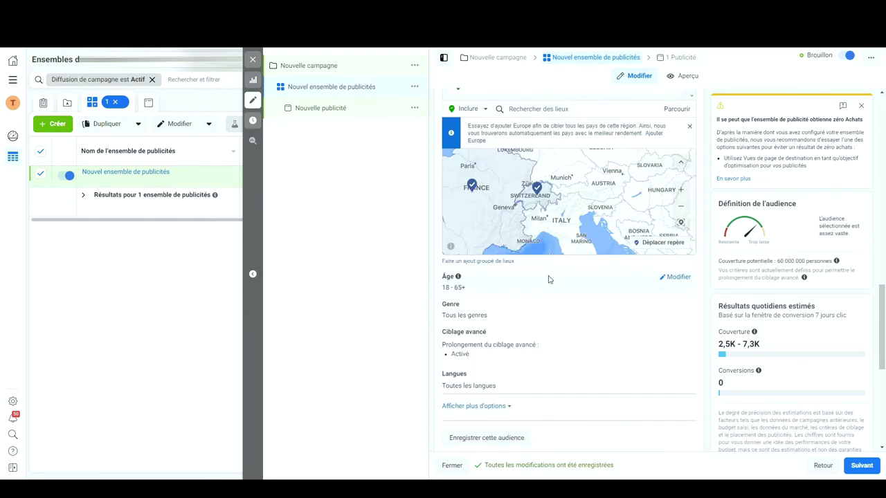
pyautogui.click(677, 277)
pyautogui.click(501, 293)
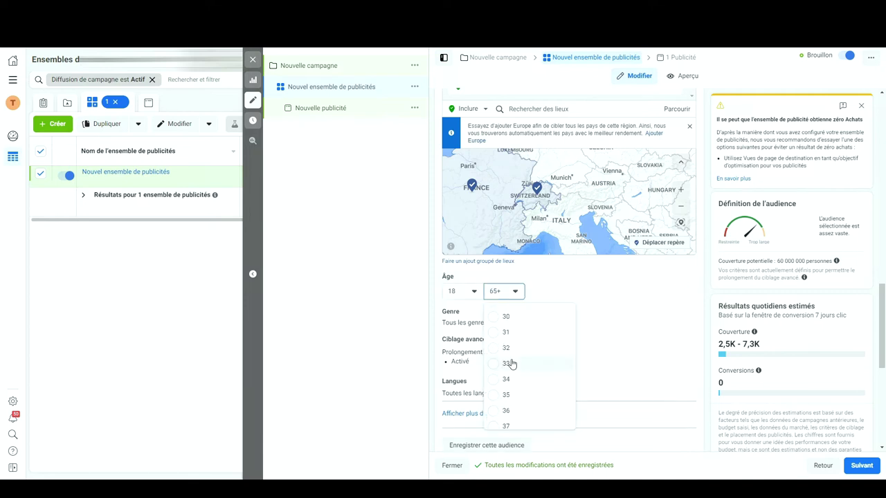
pyautogui.click(509, 400)
# Open the audience's Ciblage avancé settings for editing
pyautogui.click(678, 312)
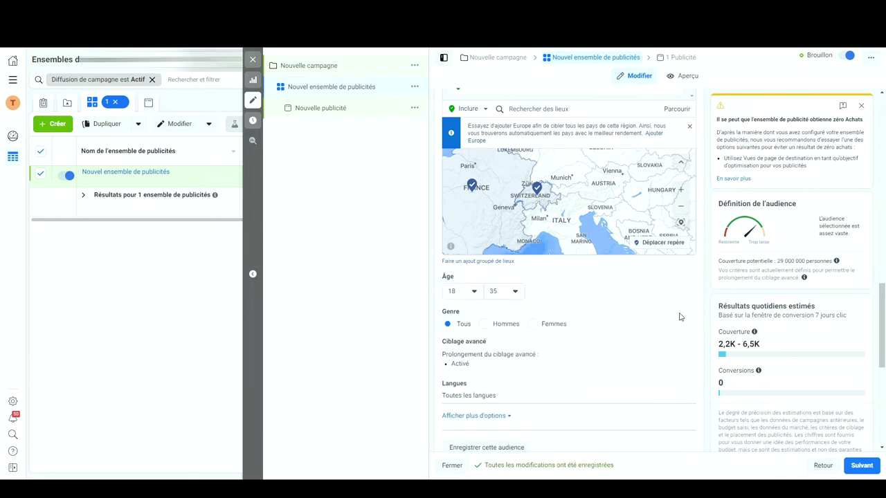
pyautogui.click(461, 332)
pyautogui.moveTo(490, 342)
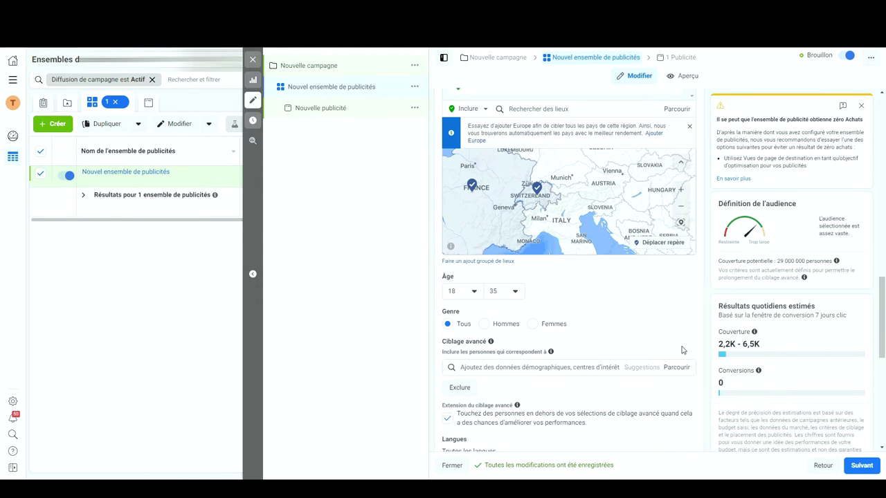
pyautogui.scroll(-1, 681, 350)
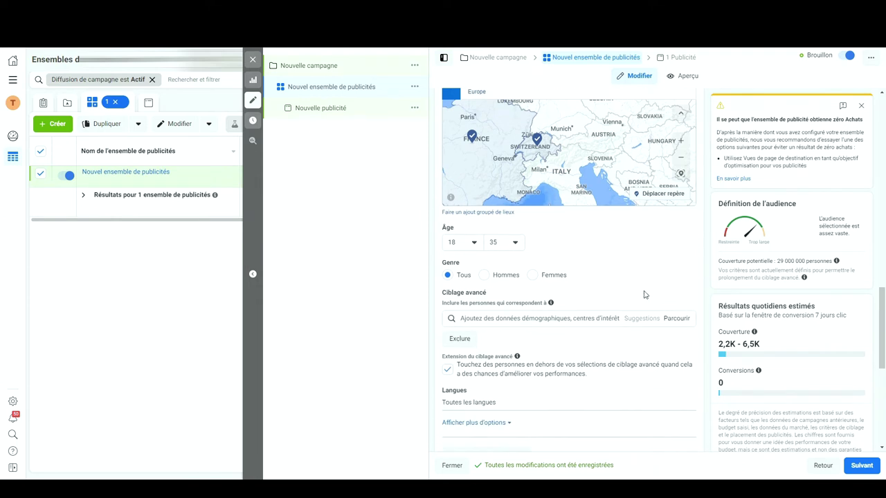
# Add Netflix as an interest in the audience's advanced targeting and check the potential reach
pyautogui.click(595, 319)
pyautogui.write('netflix')
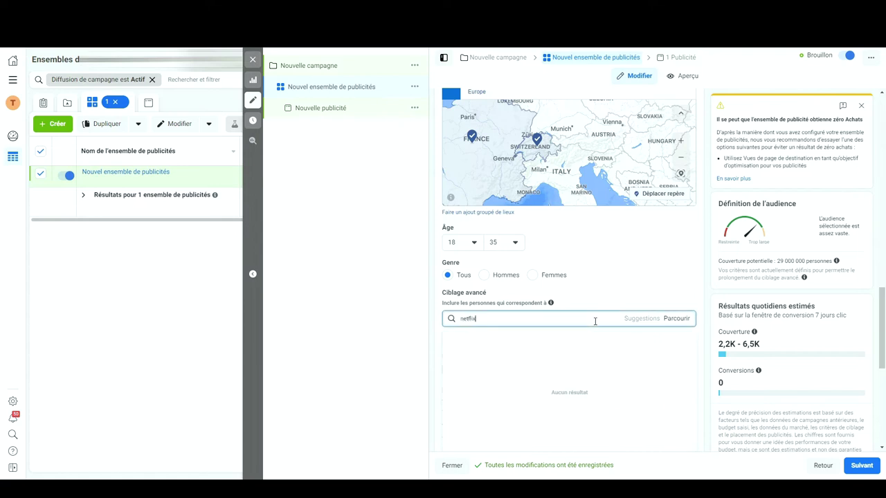
pyautogui.press('Return')
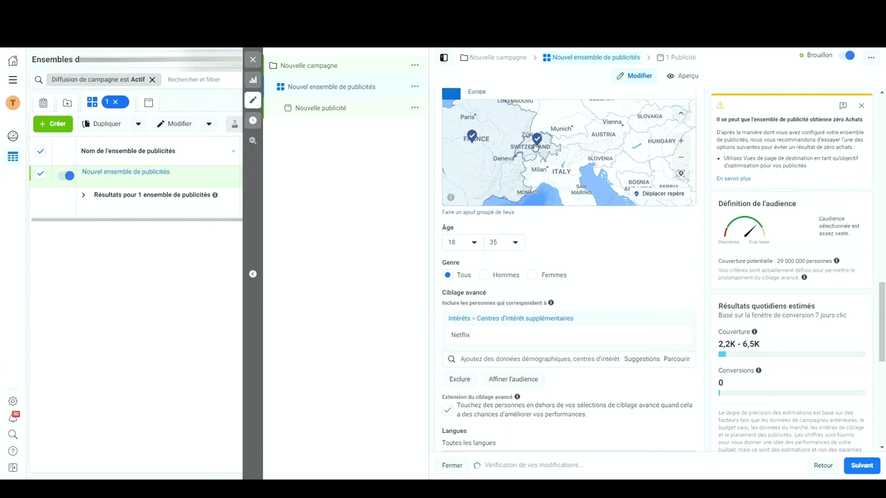
pyautogui.moveTo(456, 237)
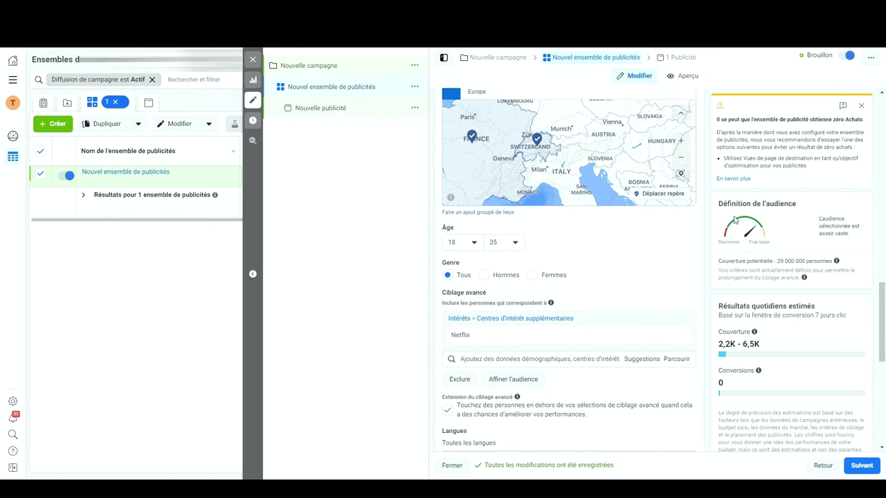
pyautogui.moveTo(777, 261); pyautogui.dragTo(789, 261)
# Add the Walt Disney interest to the advanced targeting and remove both the Walt Disney and Netflix interests
pyautogui.click(543, 359)
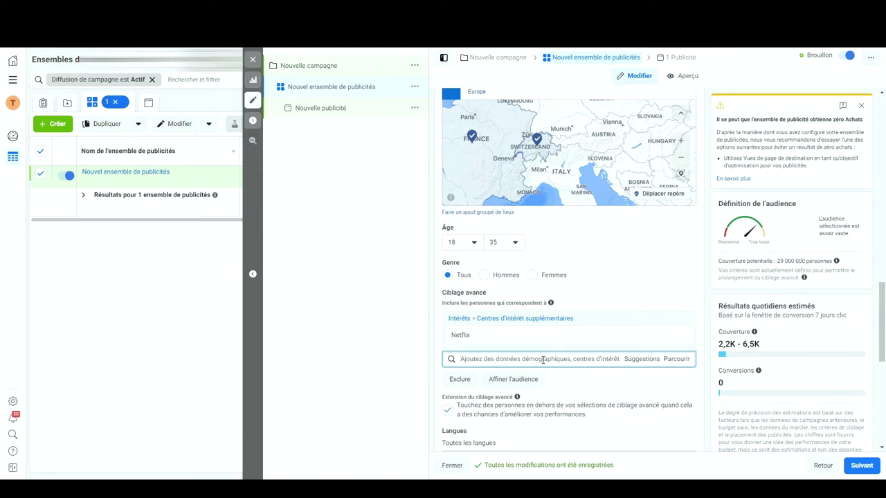
pyautogui.write('disney')
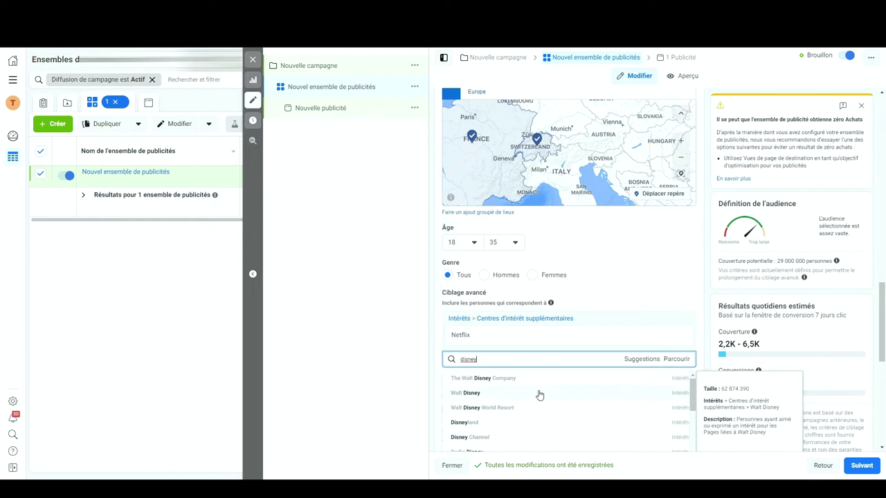
pyautogui.click(539, 394)
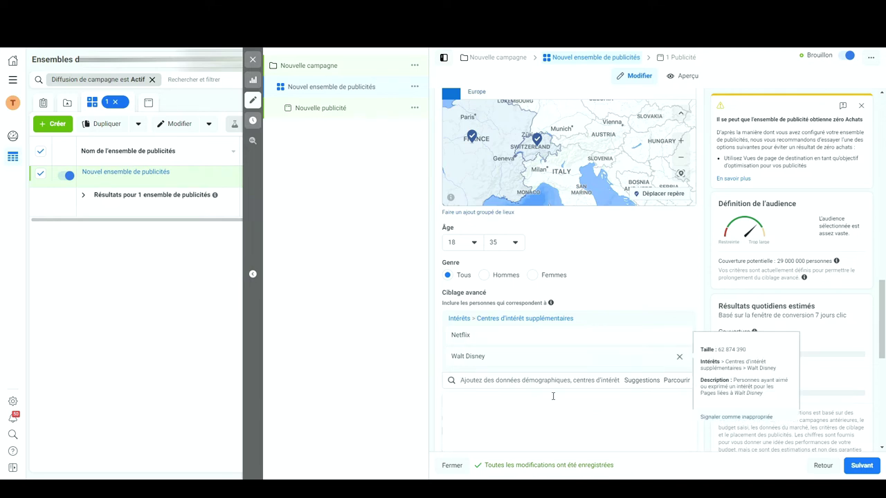
pyautogui.click(678, 356)
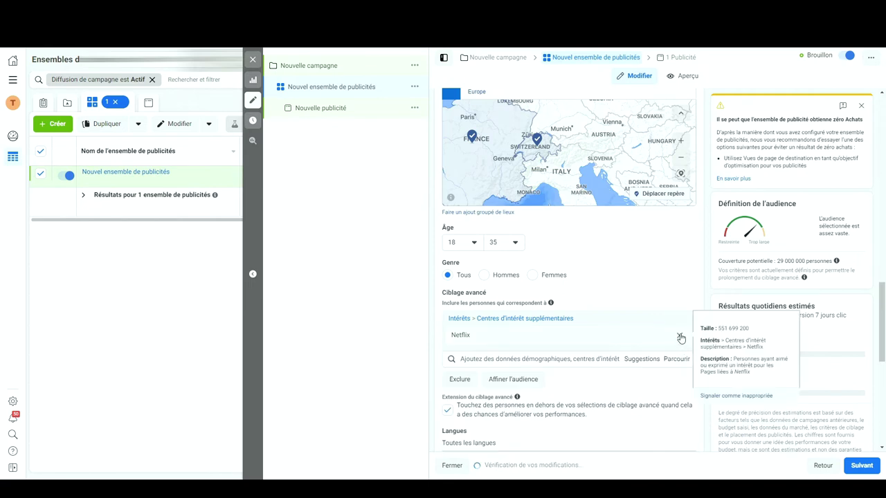
pyautogui.click(679, 338)
# Add Ryanair as an interest in the audience's advanced targeting
pyautogui.click(585, 321)
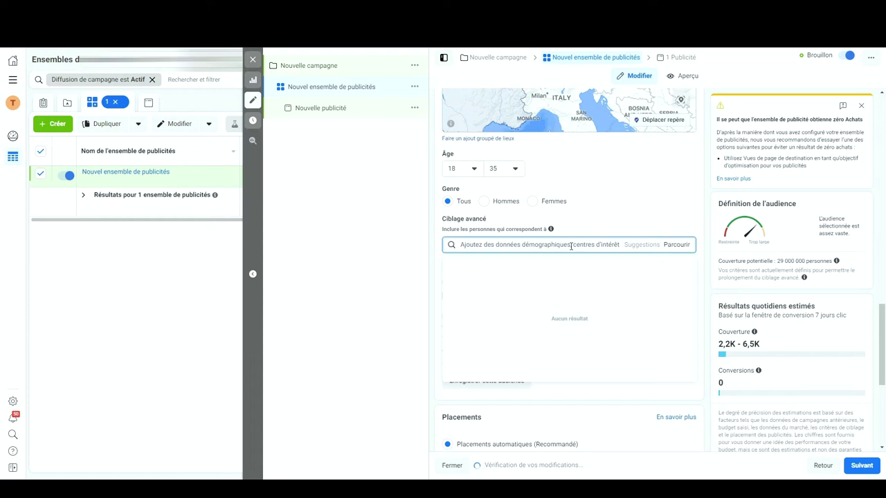
pyautogui.write('ryan')
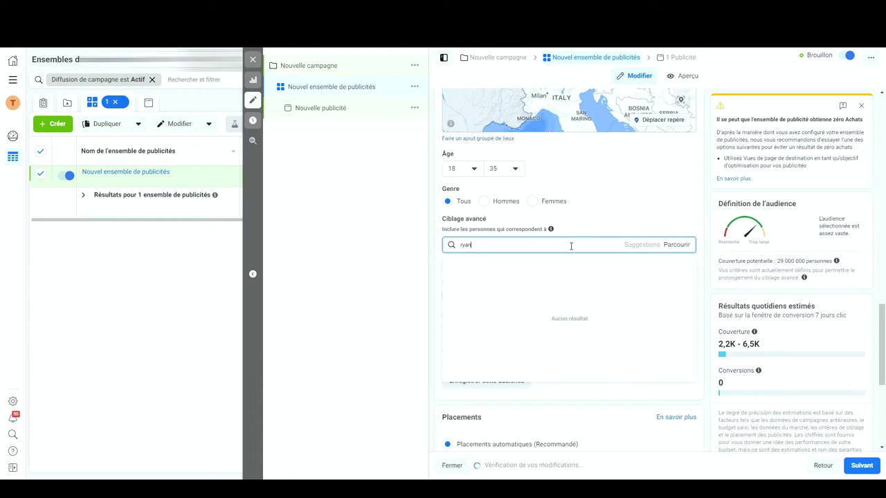
pyautogui.click(547, 282)
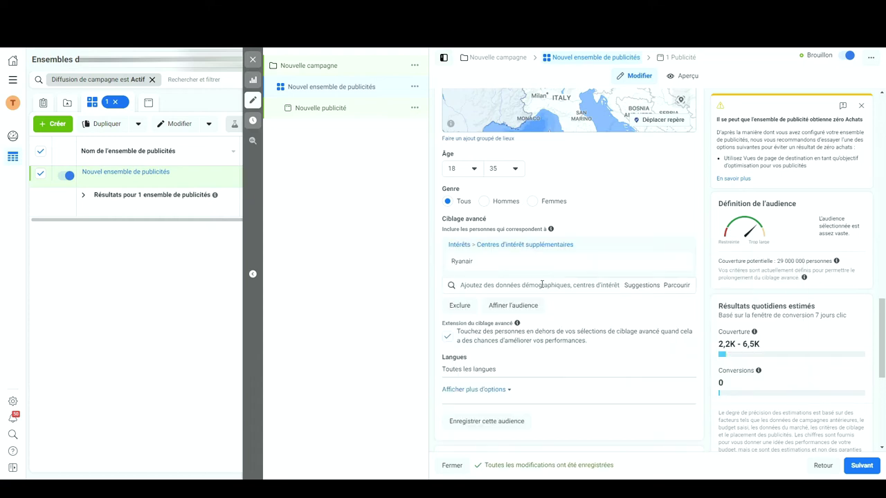
# Add Thomas Cook as a second interest alongside Ryanair, check its effect on potential reach, and remove it
pyautogui.click(542, 284)
pyautogui.write('thomas cook')
pyautogui.click(498, 304)
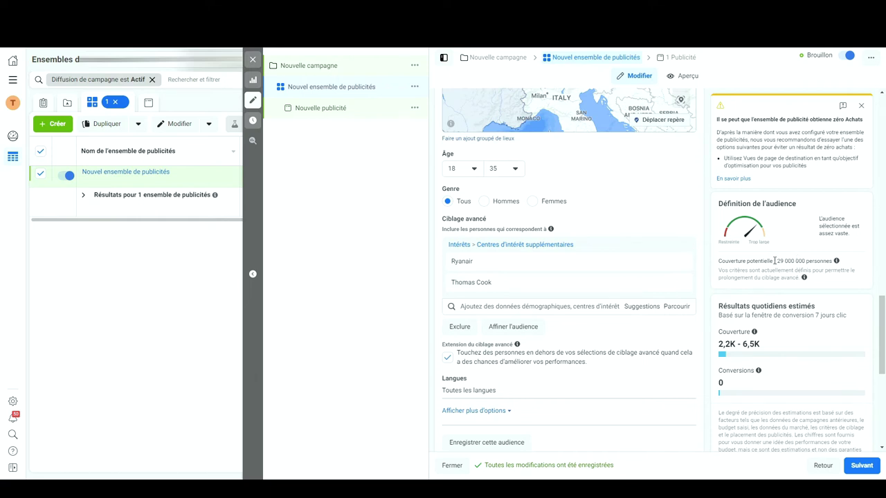
pyautogui.moveTo(570, 266)
pyautogui.moveTo(513, 284)
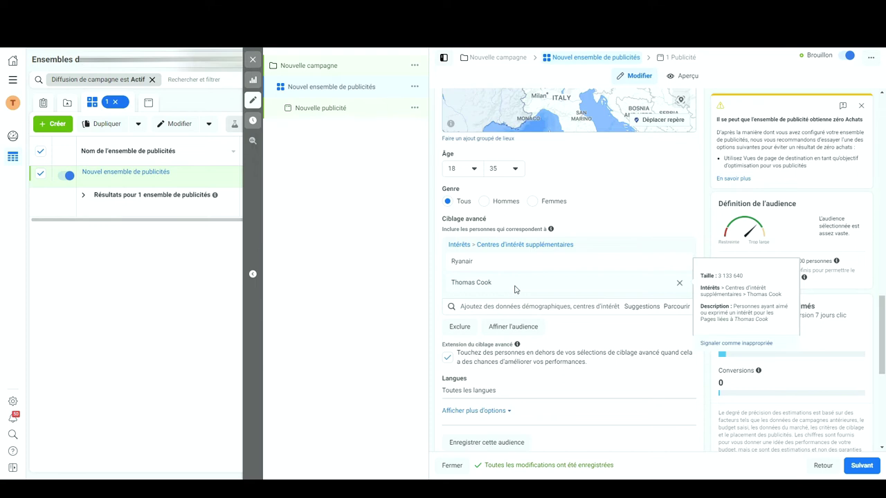
pyautogui.click(680, 284)
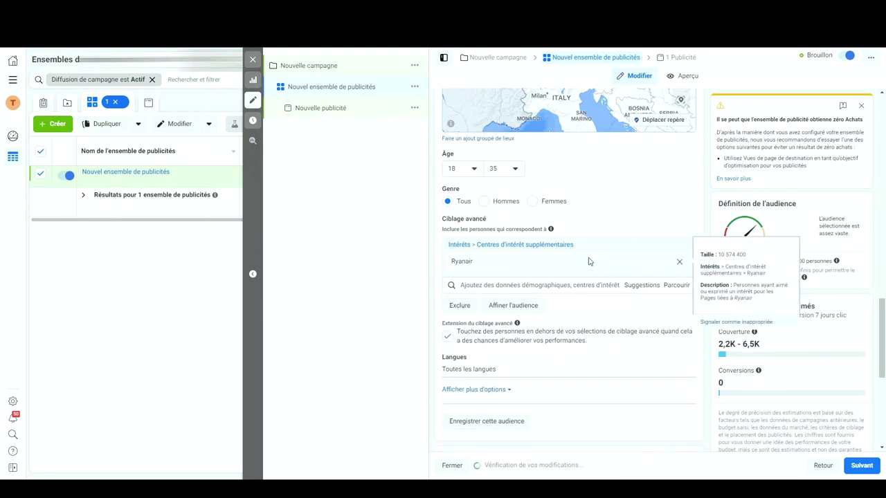
# Try narrowing the Ryanair audience to people who also match the employer Thomas Cook, and remove that extra condition
pyautogui.click(522, 307)
pyautogui.write('thomas cook')
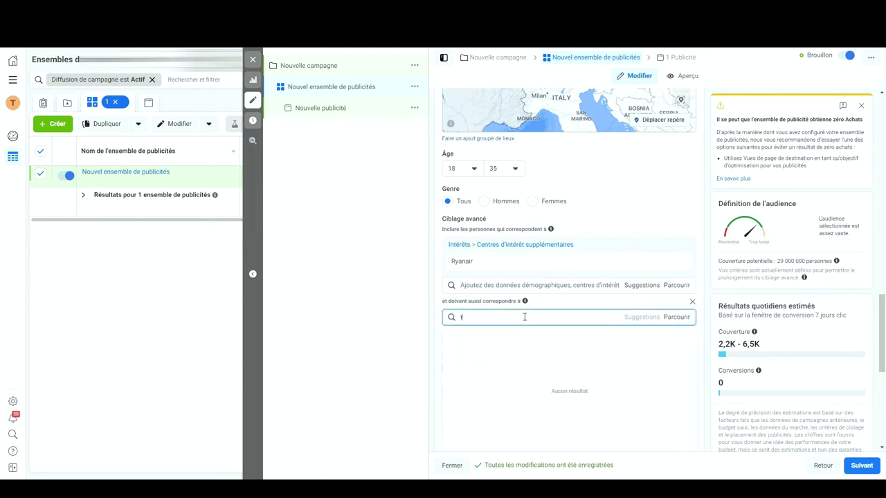
pyautogui.click(529, 337)
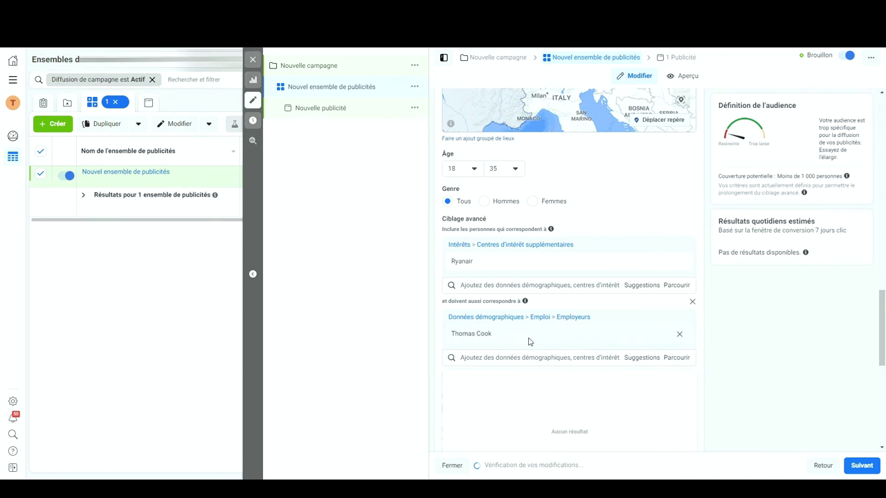
pyautogui.click(402, 304)
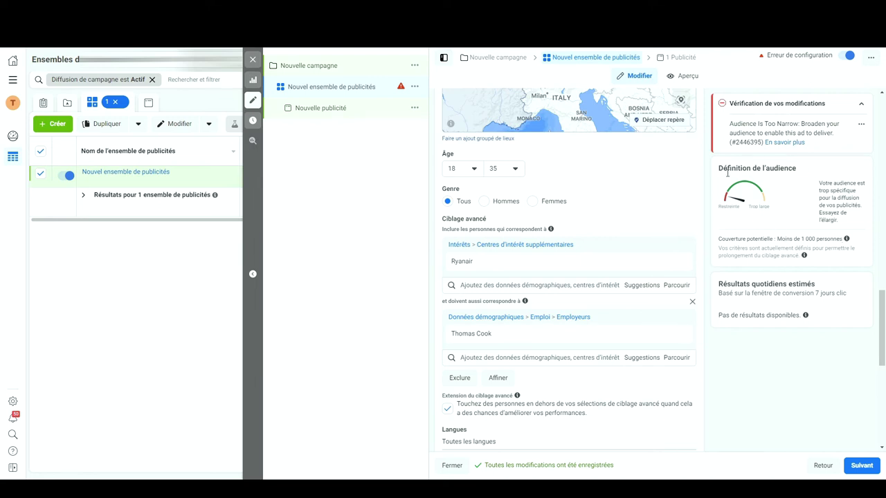
pyautogui.click(691, 305)
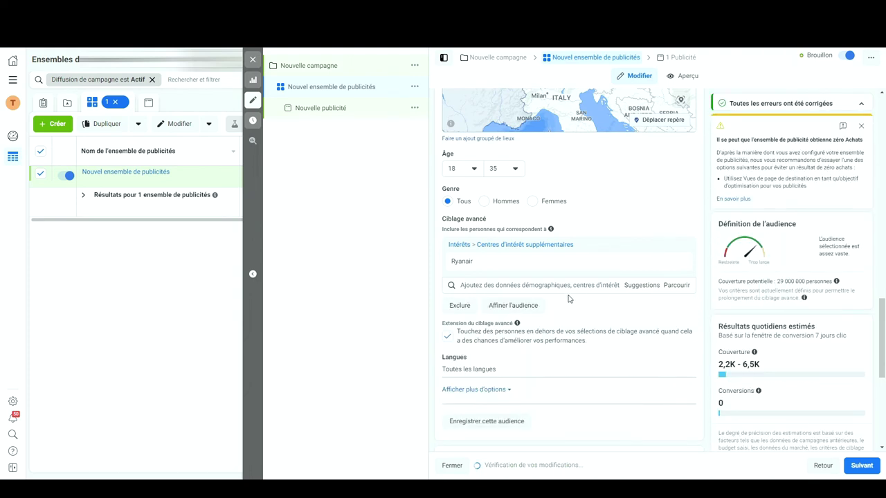
# Narrow the Ryanair audience to people also interested in Netflix and exclude people interested in Drop shipping
pyautogui.click(518, 309)
pyautogui.click(518, 316)
pyautogui.write('netflix')
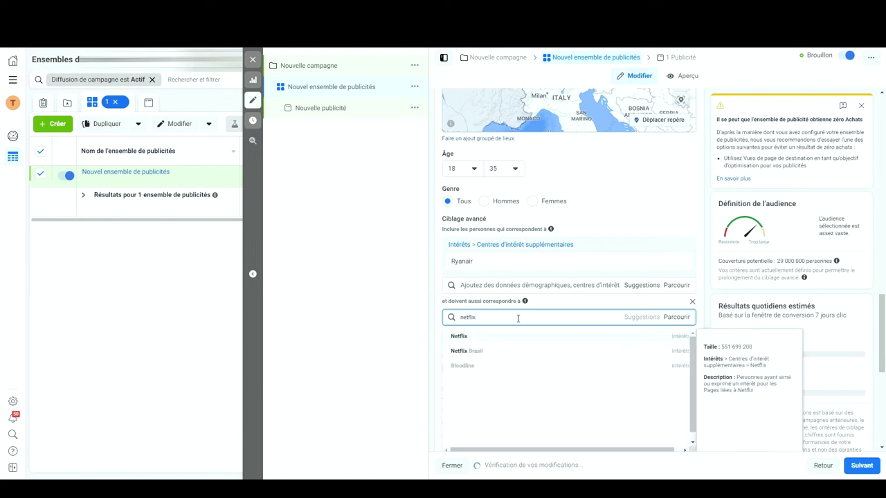
pyautogui.press('Return')
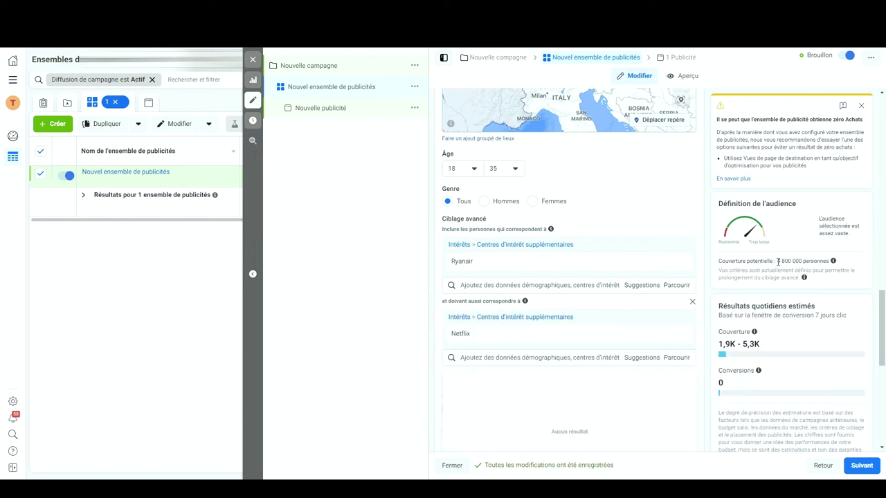
pyautogui.scroll(-3, 490, 330)
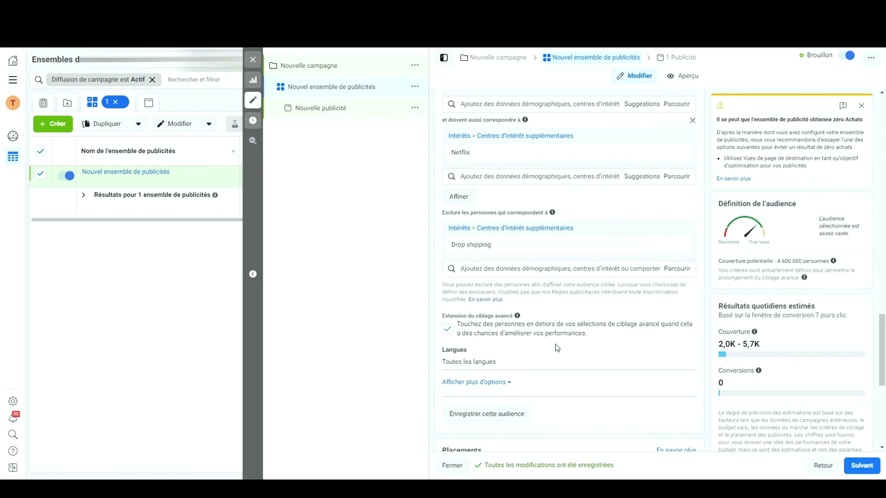
# Set the audience's language to Français (tout) and review the advanced targeting criteria
pyautogui.scroll(-2, 555, 347)
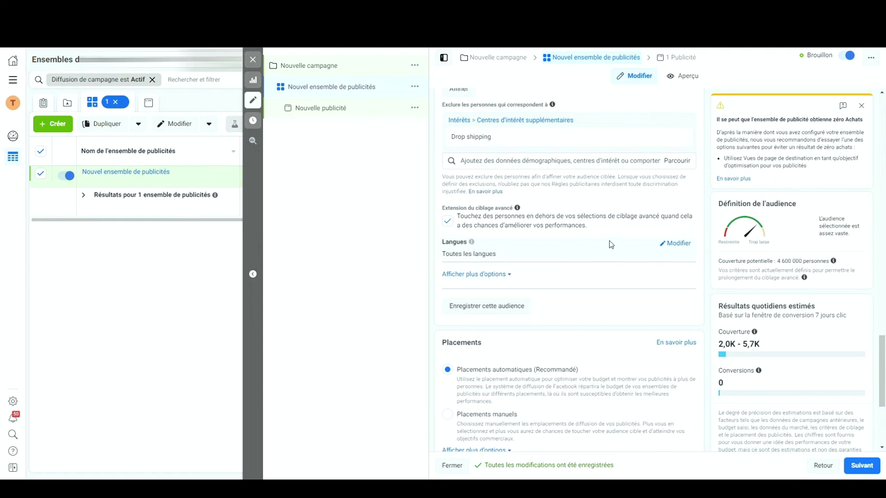
pyautogui.click(671, 244)
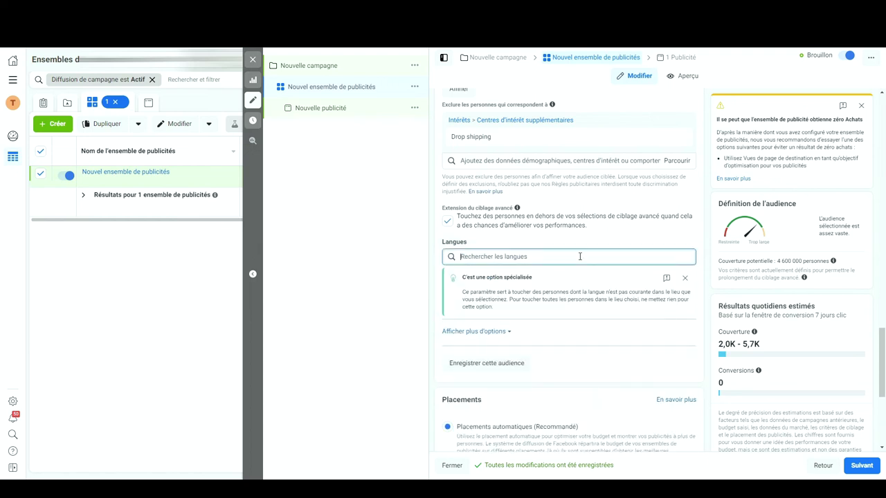
pyautogui.scroll(5, 582, 258)
pyautogui.scroll(-5, 485, 322)
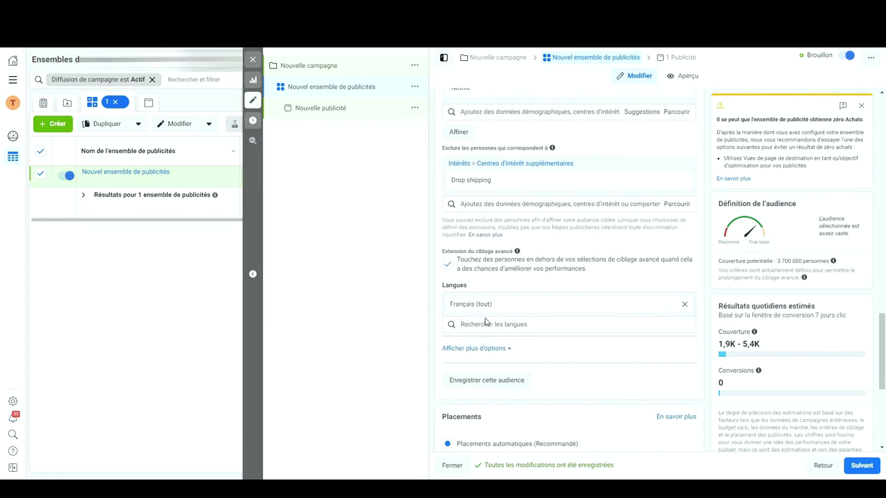
pyautogui.scroll(3, 479, 322)
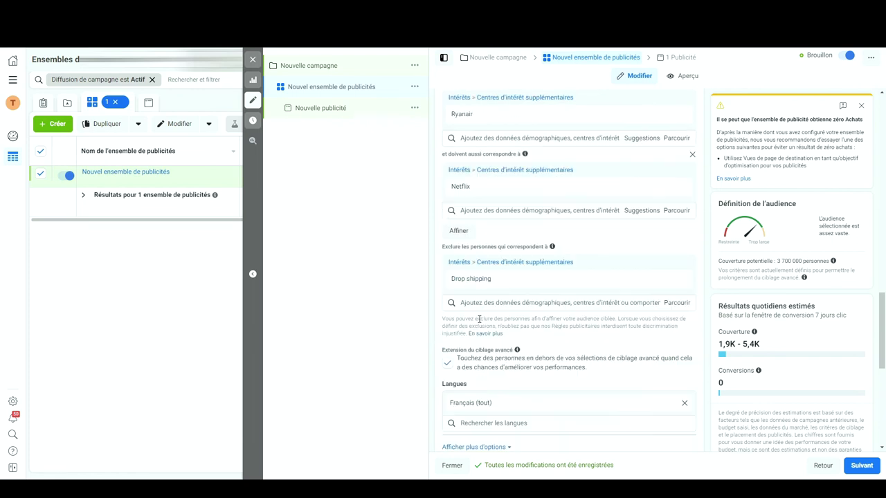
# Switch to Placements manuels and deselect Instagram, Messenger and Audience Network, keeping only the Facebook platform
pyautogui.scroll(-5, 478, 320)
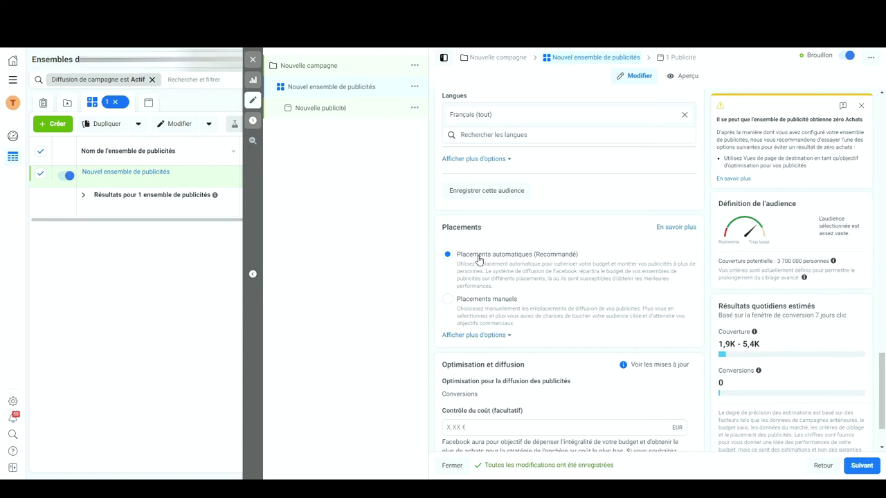
pyautogui.click(477, 302)
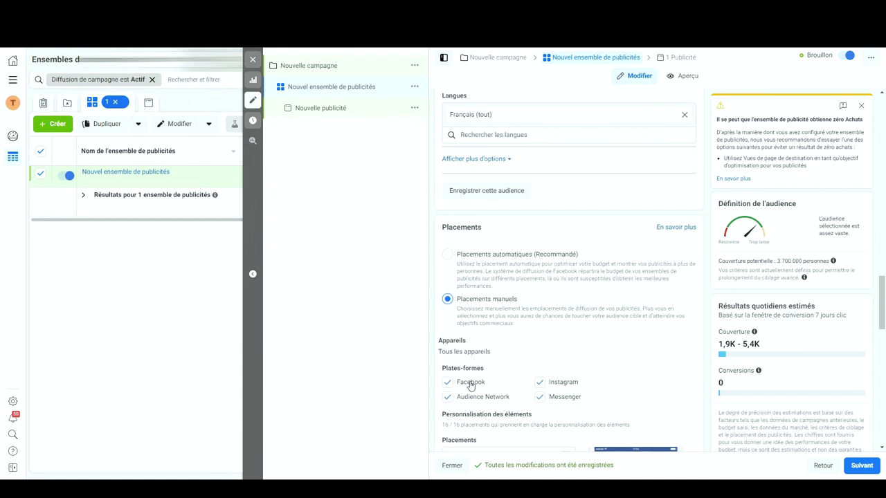
pyautogui.click(541, 383)
pyautogui.click(540, 397)
pyautogui.click(446, 397)
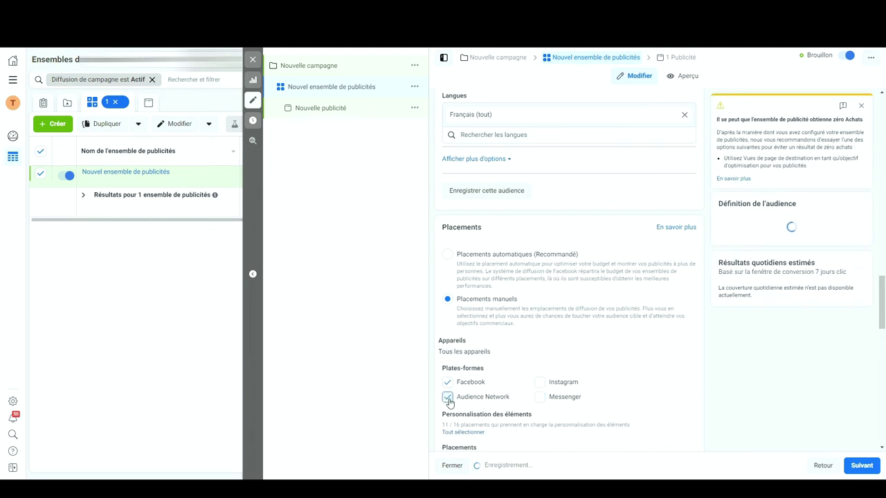
# Deselect the Stories Facebook, Vidéos in-stream Facebook, Résultats de recherche Facebook and In-Article placements
pyautogui.scroll(-2, 524, 343)
pyautogui.scroll(-2, 523, 344)
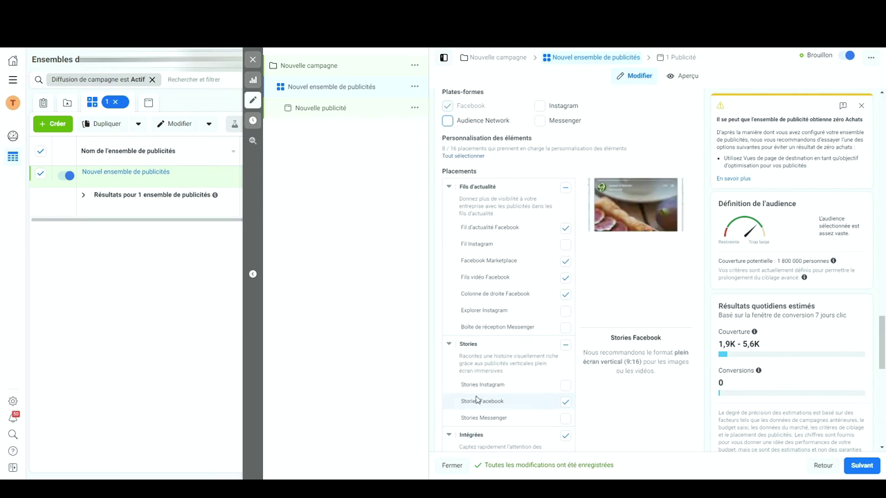
pyautogui.click(564, 404)
pyautogui.scroll(-1, 564, 401)
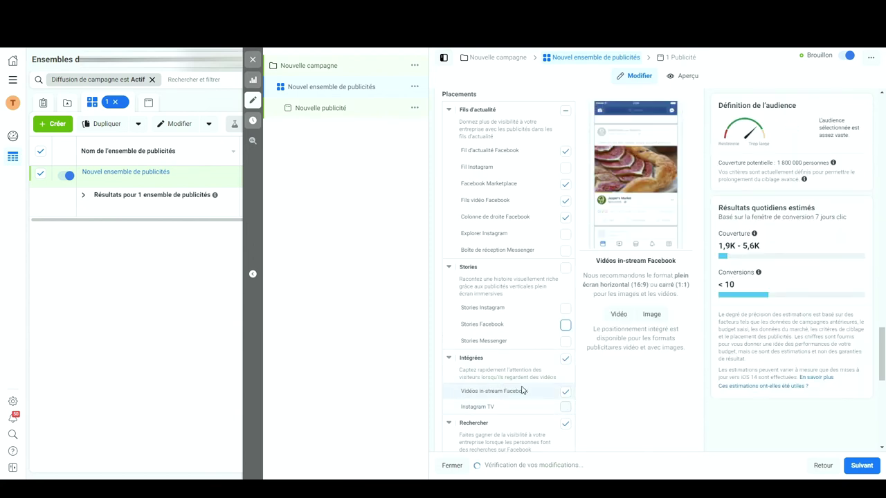
pyautogui.click(565, 394)
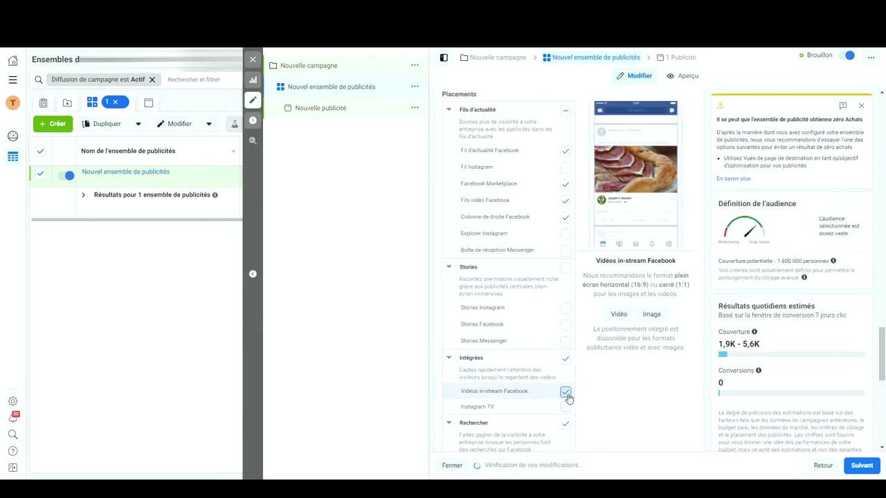
pyautogui.scroll(-1, 564, 393)
pyautogui.click(565, 377)
pyautogui.scroll(-2, 564, 345)
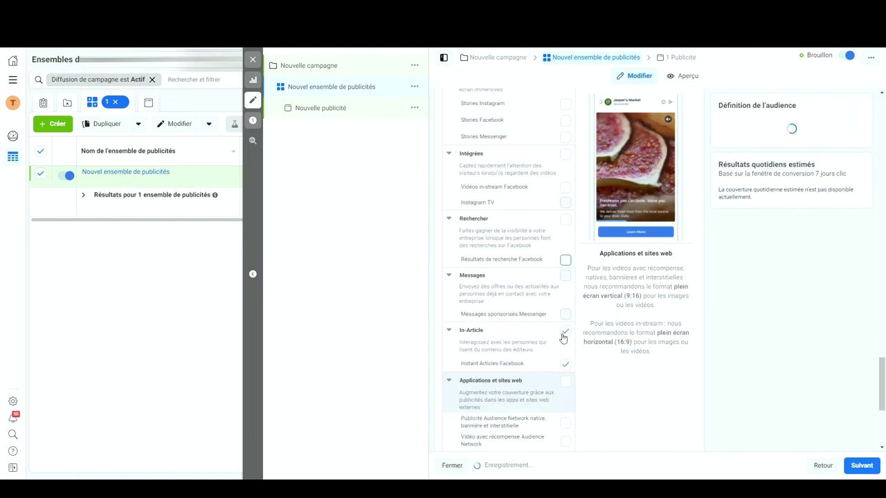
pyautogui.click(566, 332)
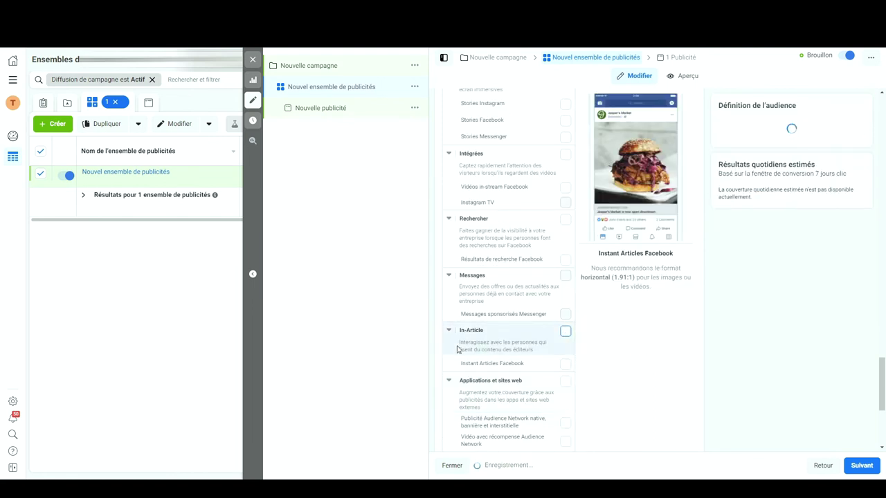
# Deselect the Colonne de droite Facebook, Fils vidéo Facebook and Facebook Marketplace placements, keeping only Fil d'actualité Facebook
pyautogui.scroll(5, 512, 353)
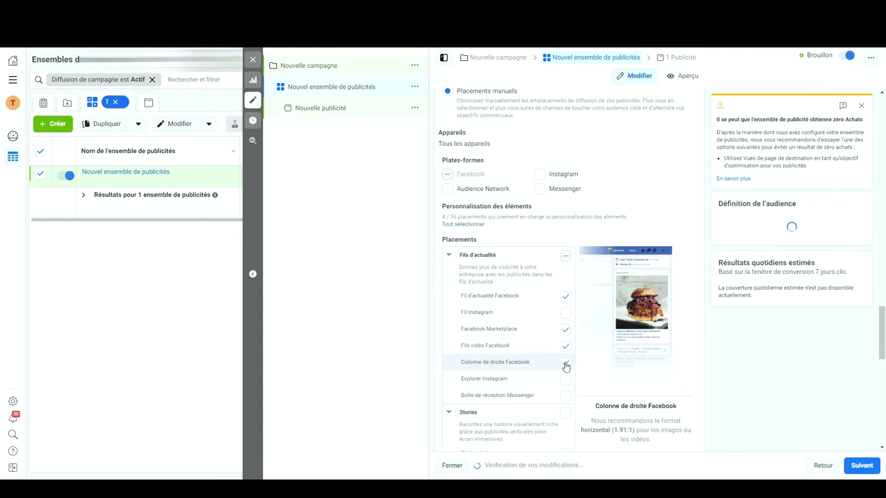
pyautogui.click(566, 363)
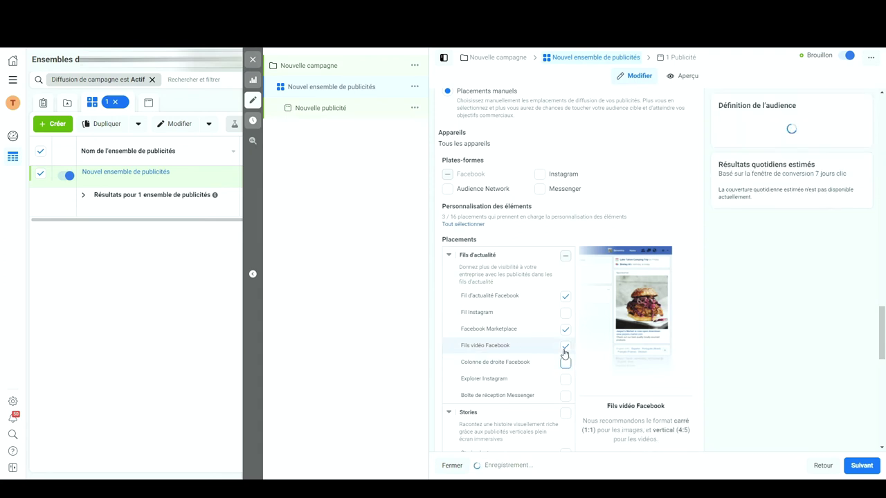
pyautogui.click(566, 345)
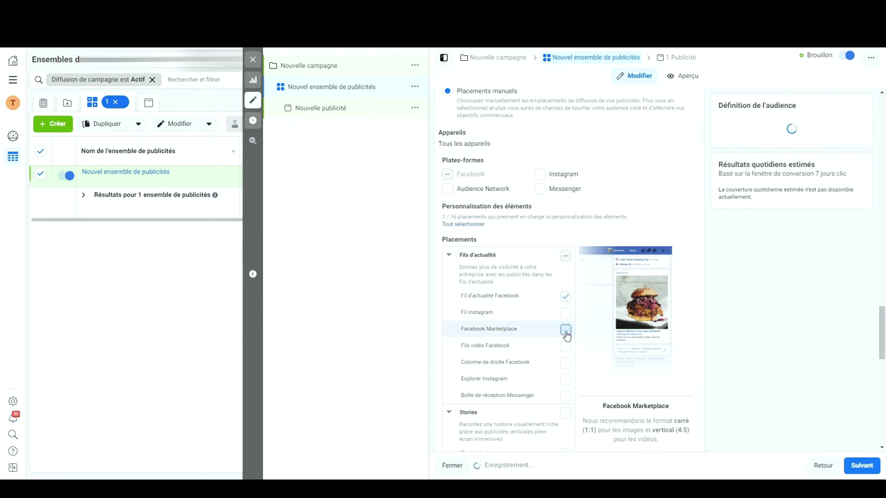
pyautogui.click(565, 329)
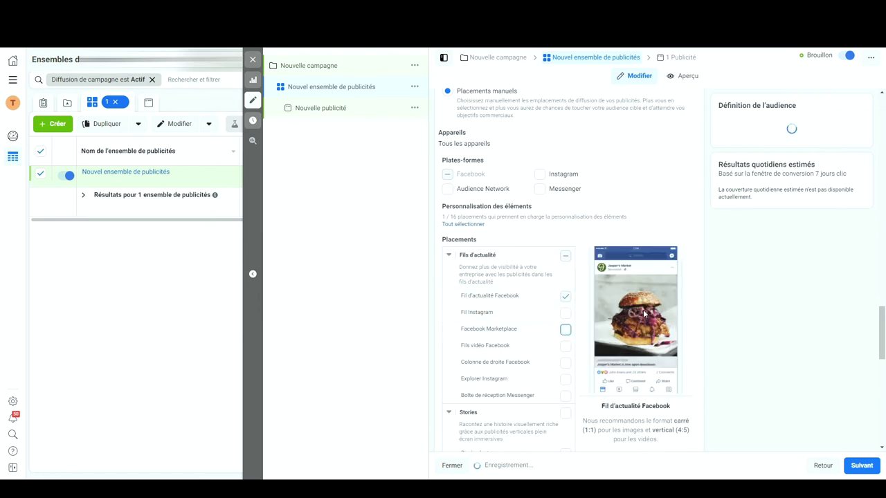
# Review the ad set from Conversion to Optimisation et diffusion and choose Conversions as the ad delivery optimisation
pyautogui.scroll(-5, 601, 317)
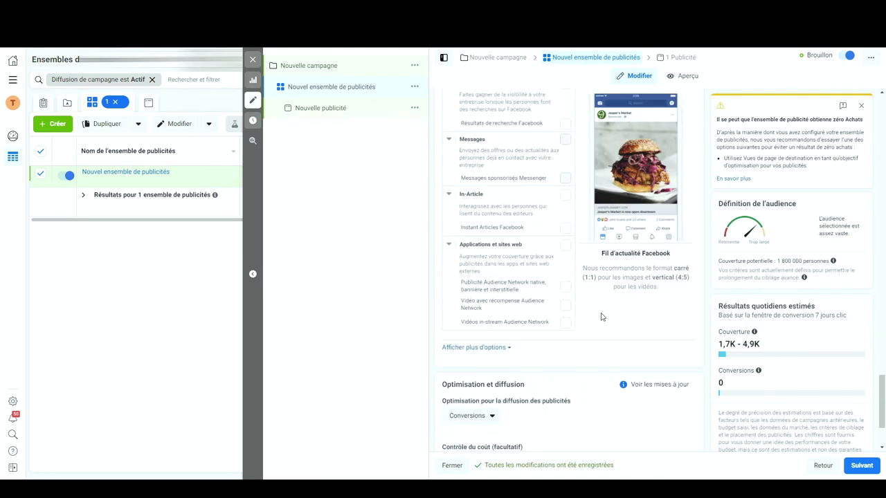
pyautogui.scroll(-2, 601, 317)
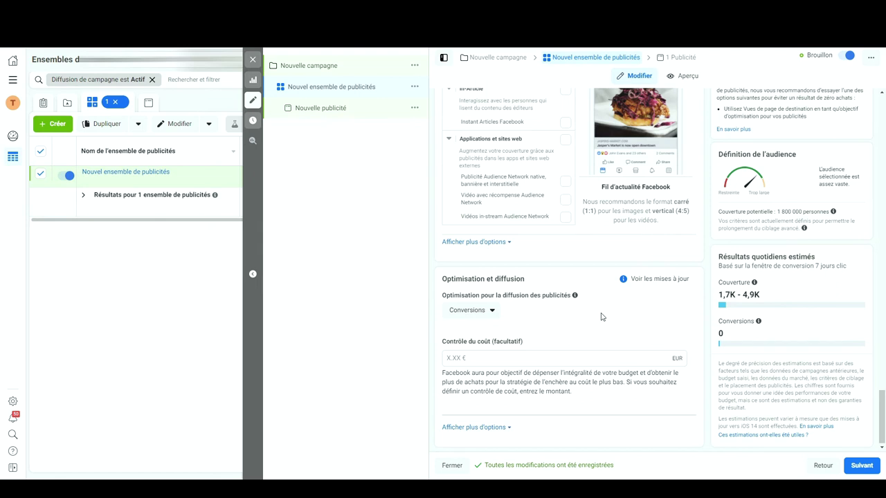
pyautogui.scroll(10, 601, 317)
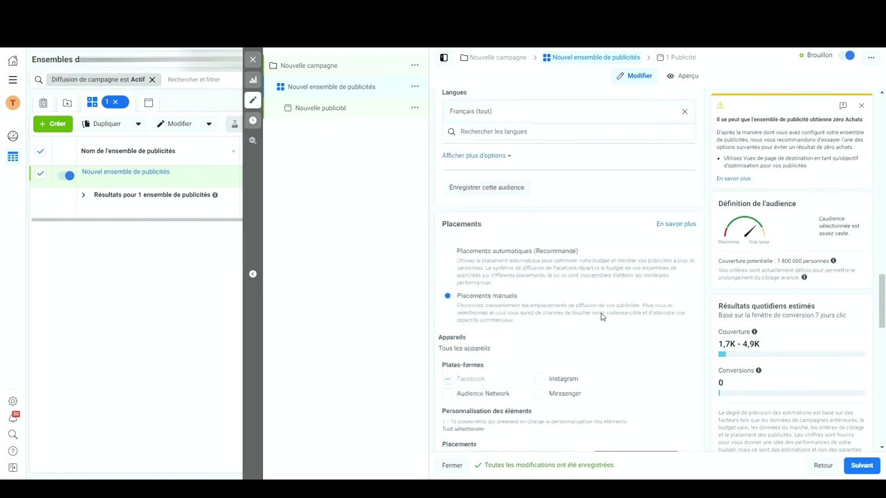
pyautogui.scroll(10, 601, 317)
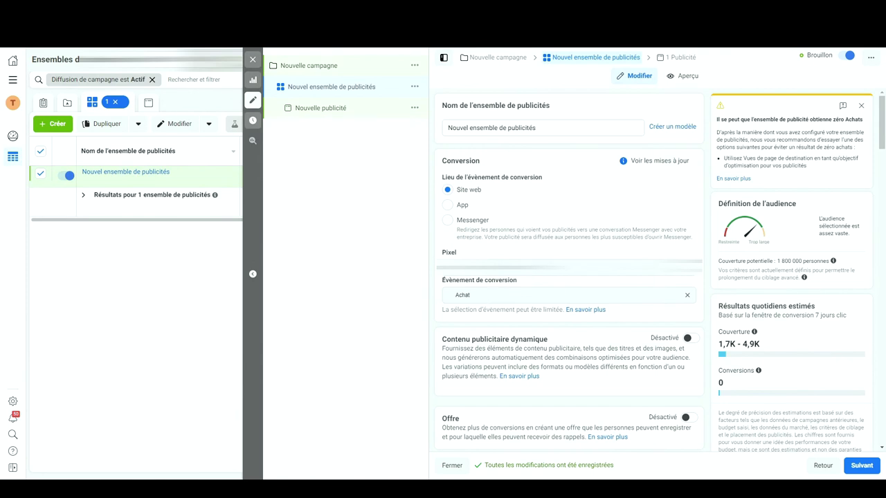
pyautogui.scroll(-15, 533, 267)
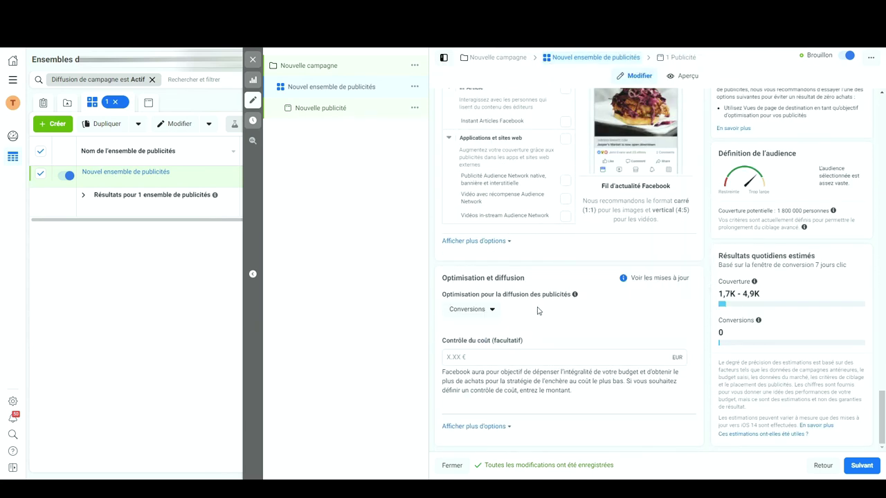
pyautogui.click(472, 310)
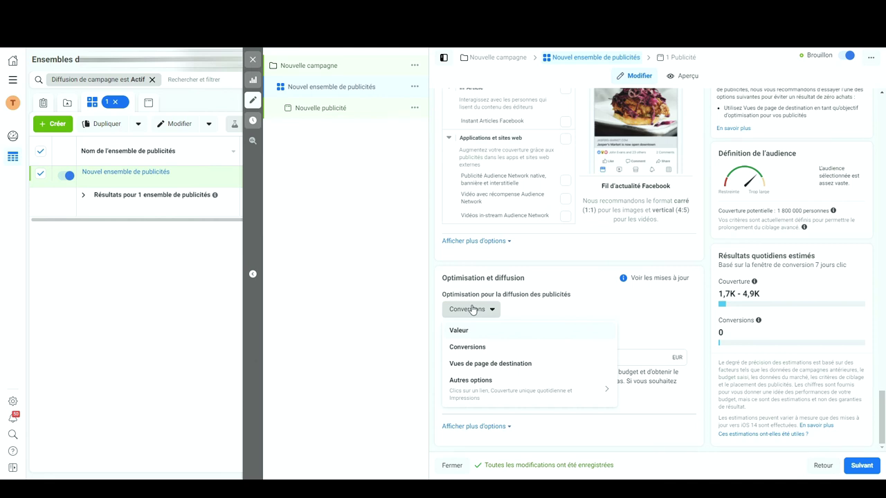
pyautogui.click(490, 352)
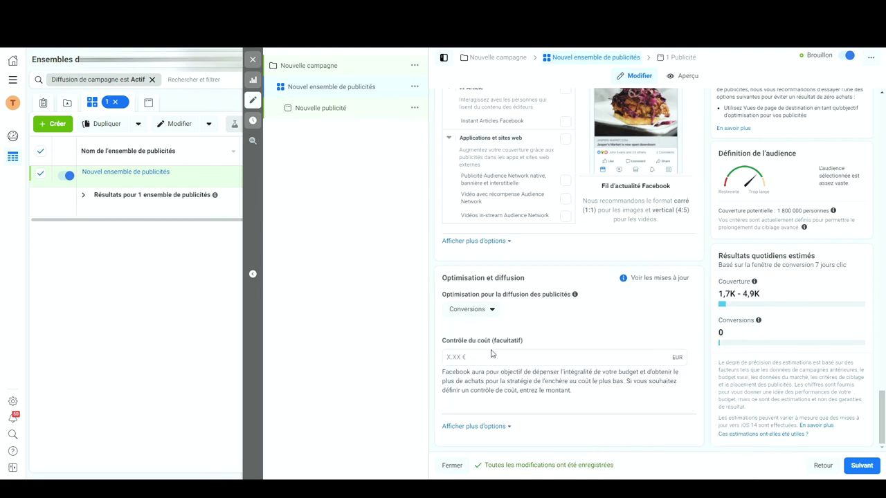
# Try a cost control of 10 € for the ad set, and clear the amount again
pyautogui.click(564, 354)
pyautogui.write('10')
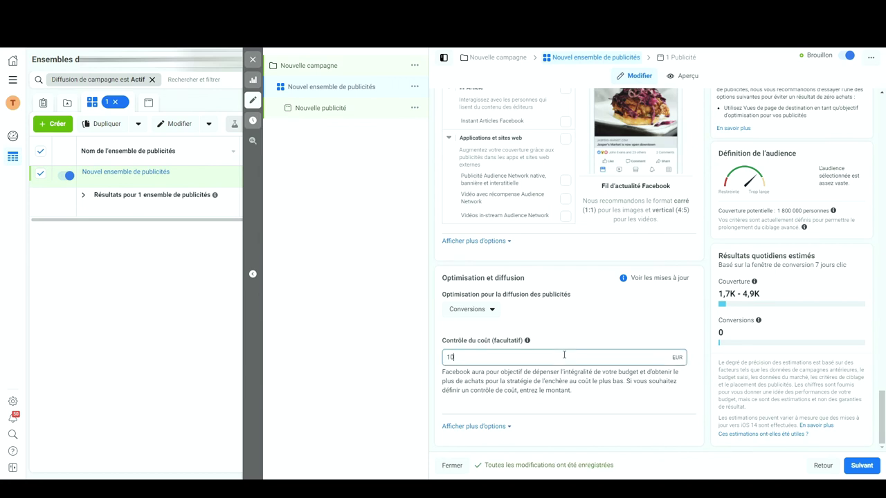
pyautogui.click(578, 345)
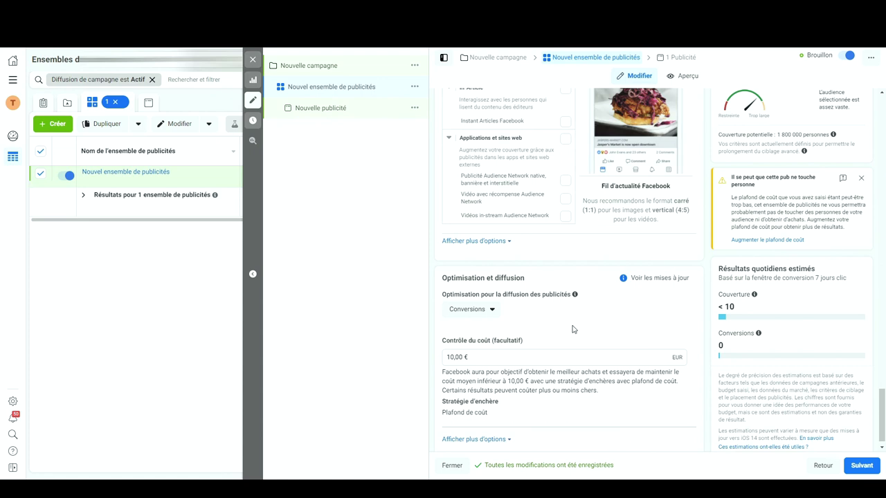
pyautogui.click(521, 357)
pyautogui.press('BackSpace')
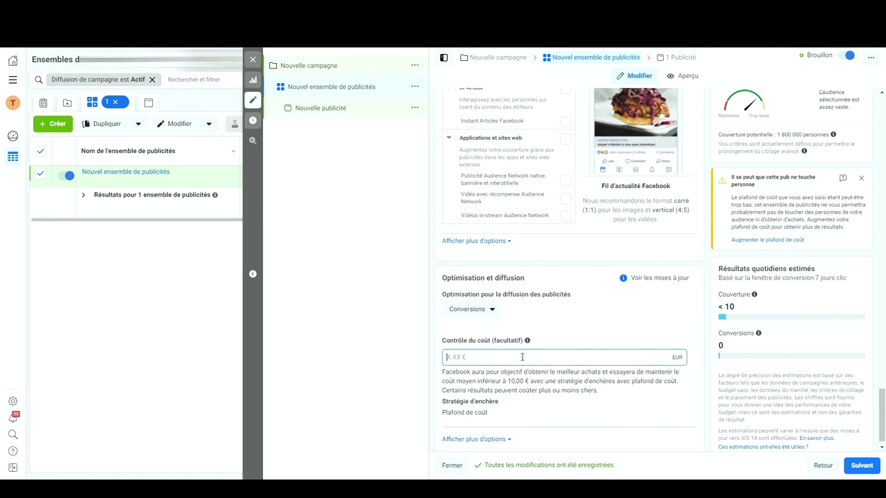
pyautogui.click(573, 339)
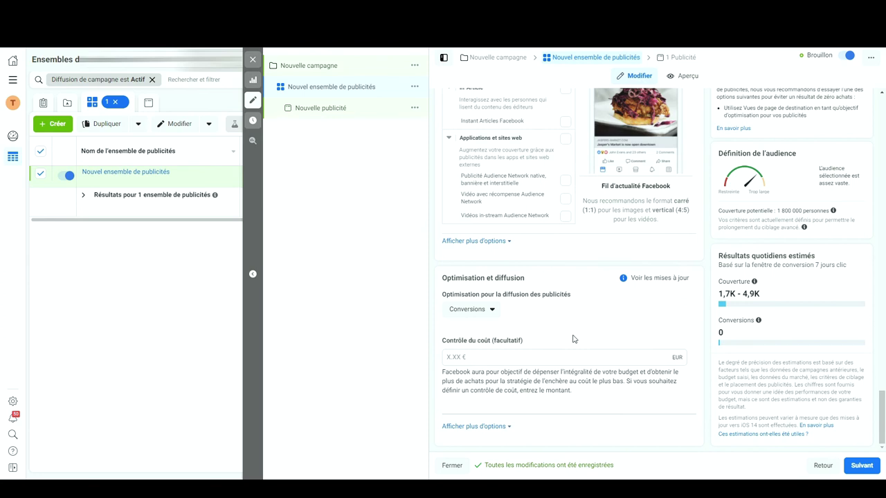